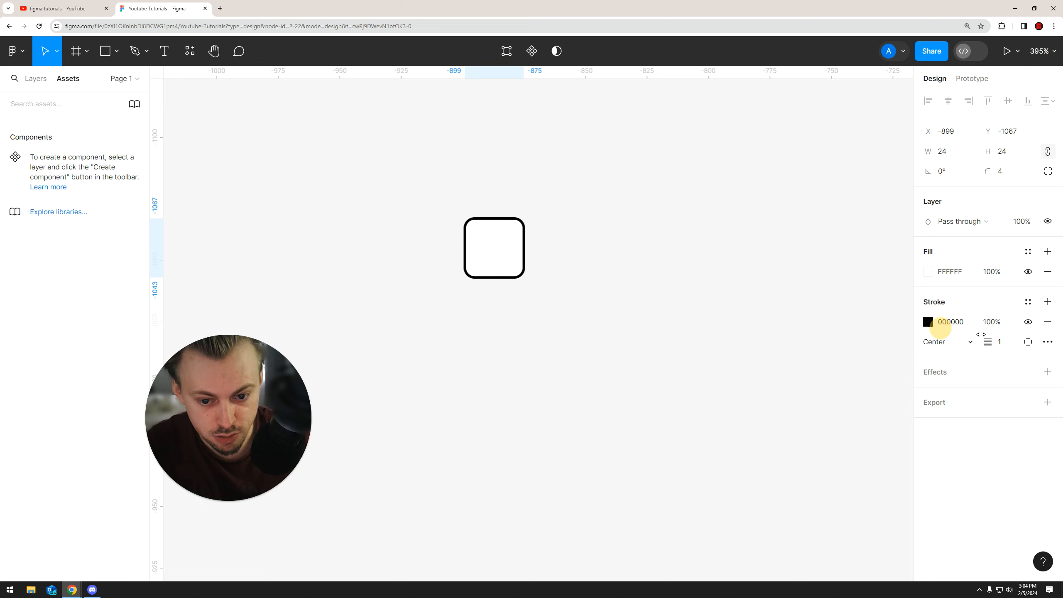
# Set the checkbox square's stroke weight to 2 and switch its effect to an inner shadow
pyautogui.write('2')
pyautogui.press('Return')
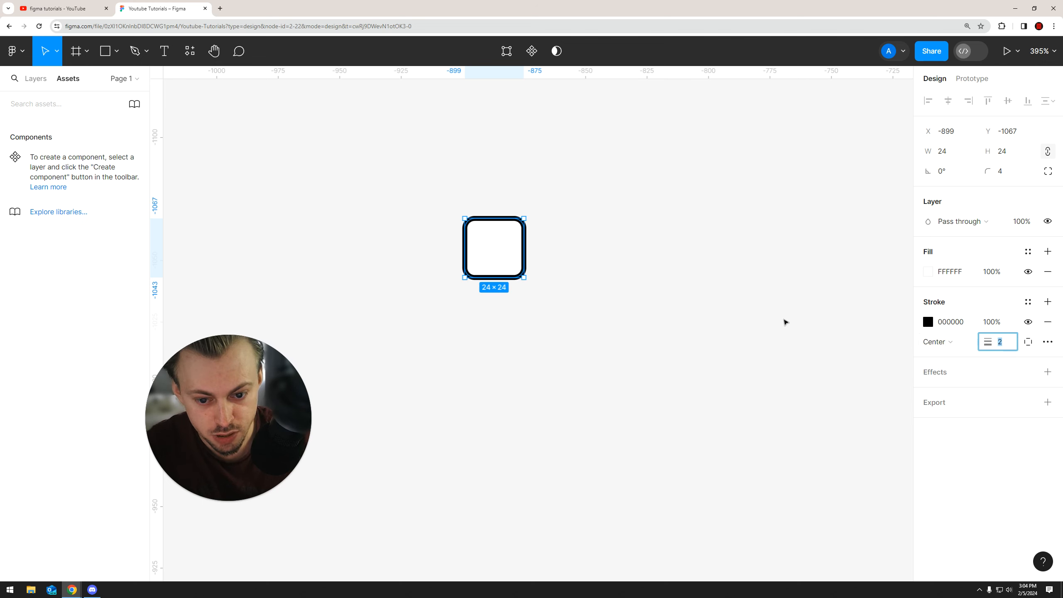
pyautogui.click(928, 372)
pyautogui.click(929, 392)
pyautogui.click(951, 391)
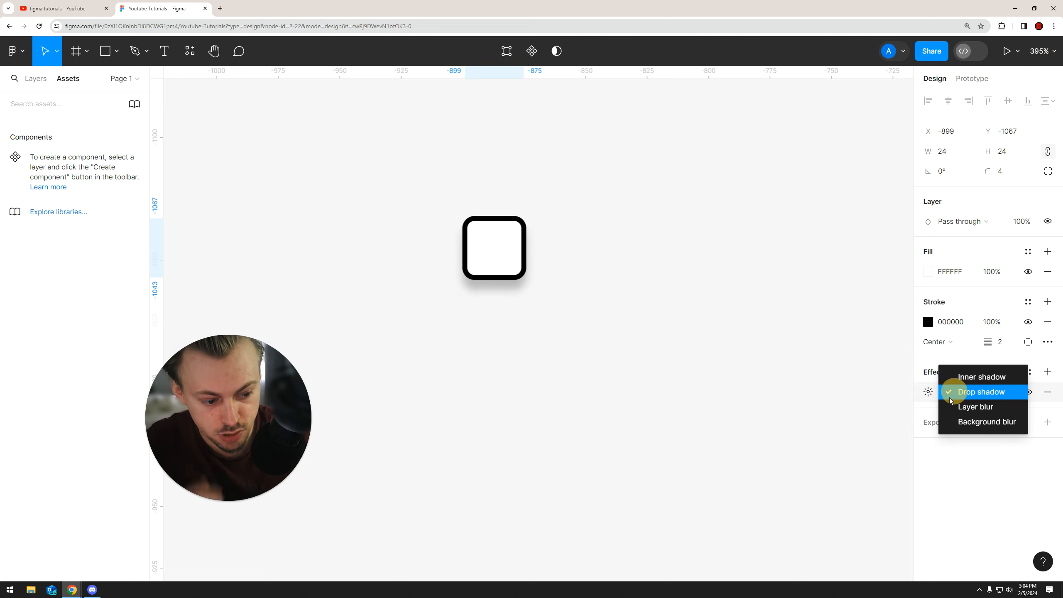
pyautogui.click(972, 377)
pyautogui.click(645, 258)
pyautogui.click(504, 252)
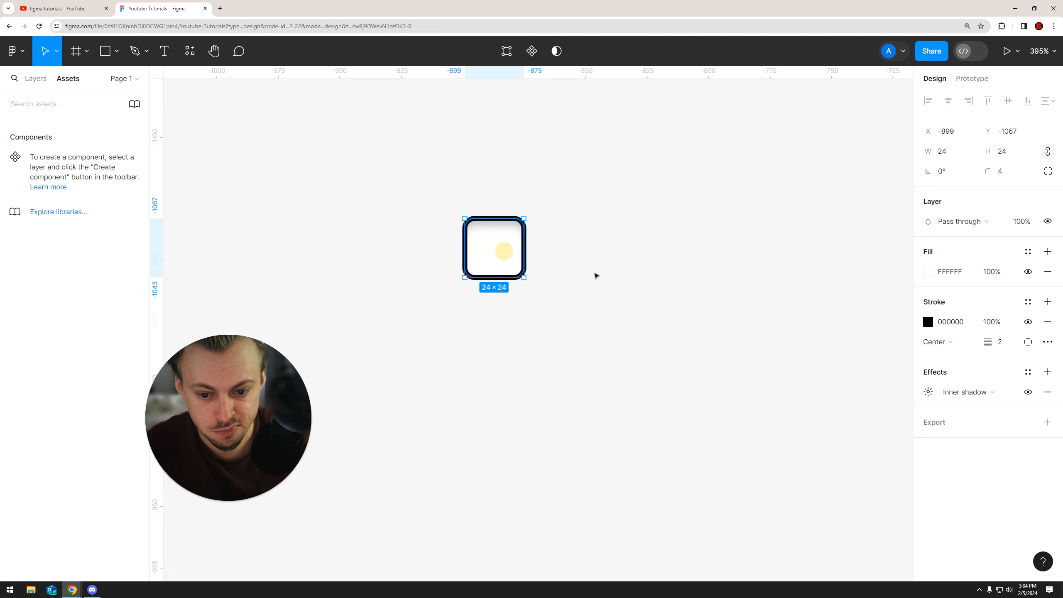
# Change the checkbox square's stroke colour to a bright purple
pyautogui.click(928, 322)
pyautogui.moveTo(868, 425); pyautogui.dragTo(870, 422)
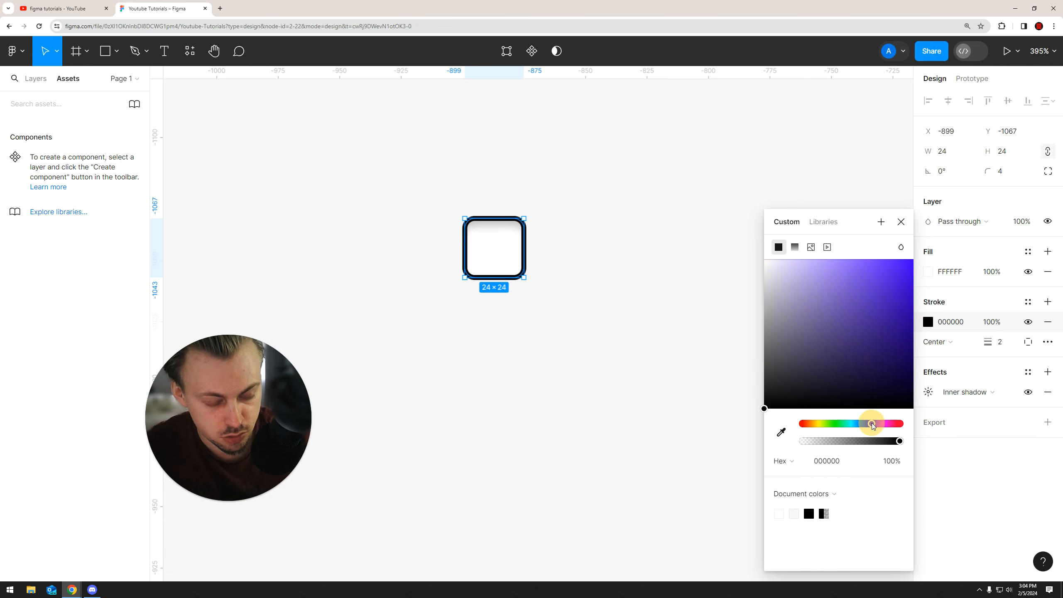
pyautogui.moveTo(882, 262); pyautogui.dragTo(898, 262)
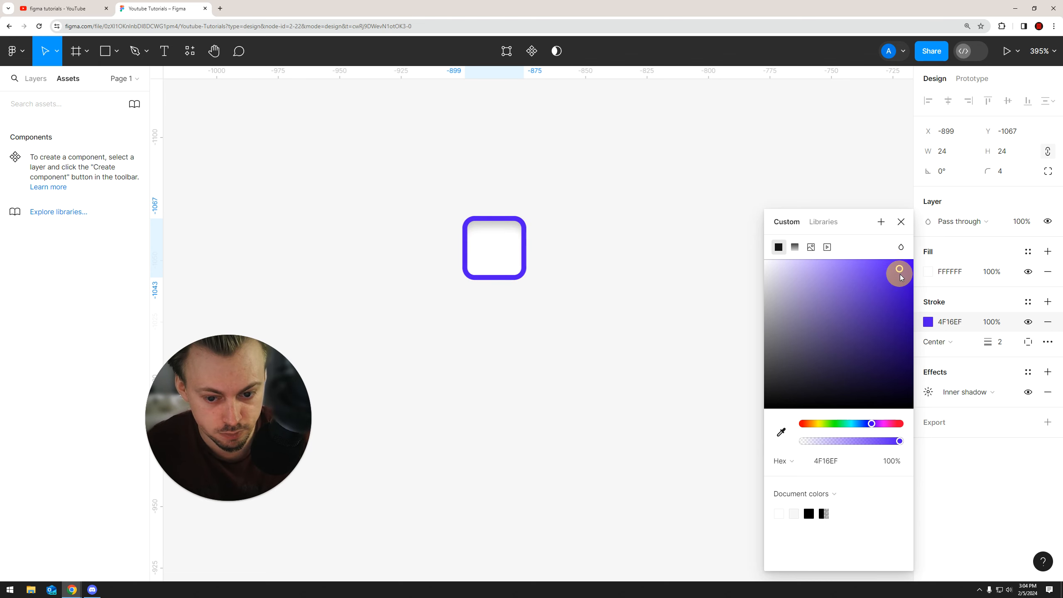
pyautogui.click(648, 283)
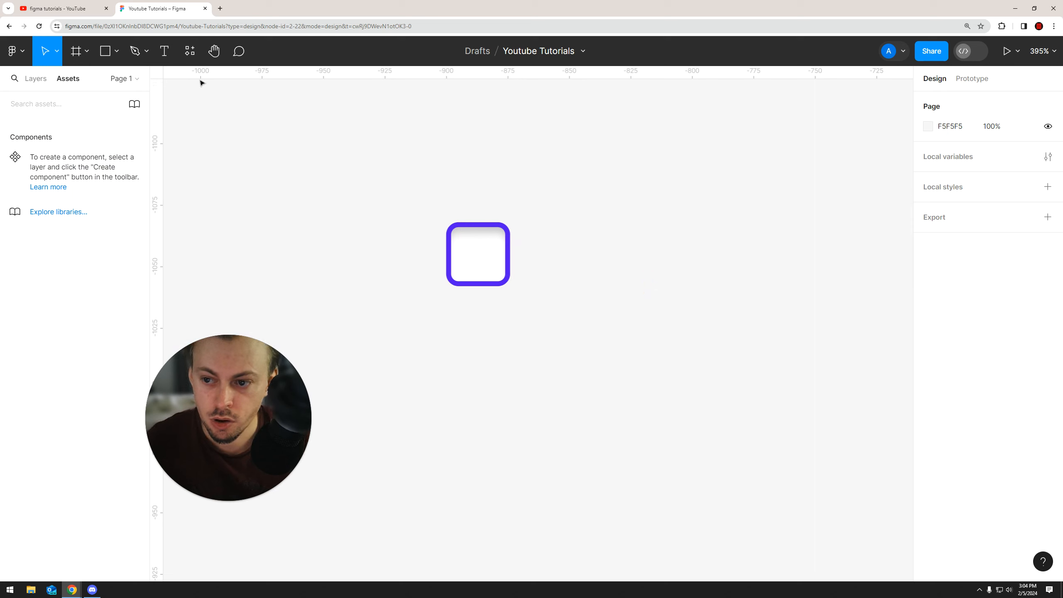
# Add a text label "Check Box Item One" to the right of the checkbox square
pyautogui.click(164, 52)
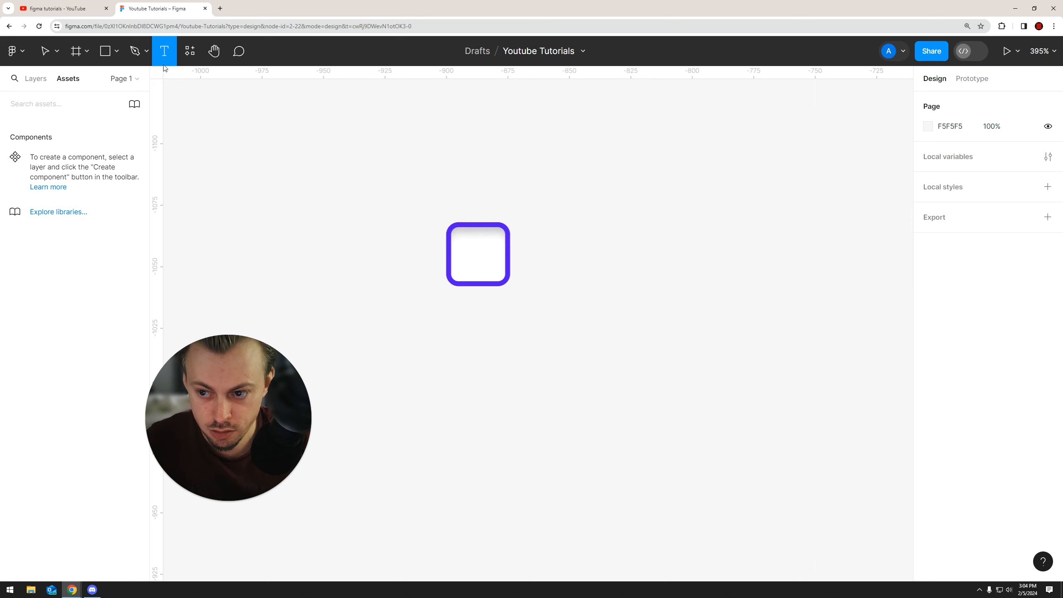
pyautogui.click(535, 253)
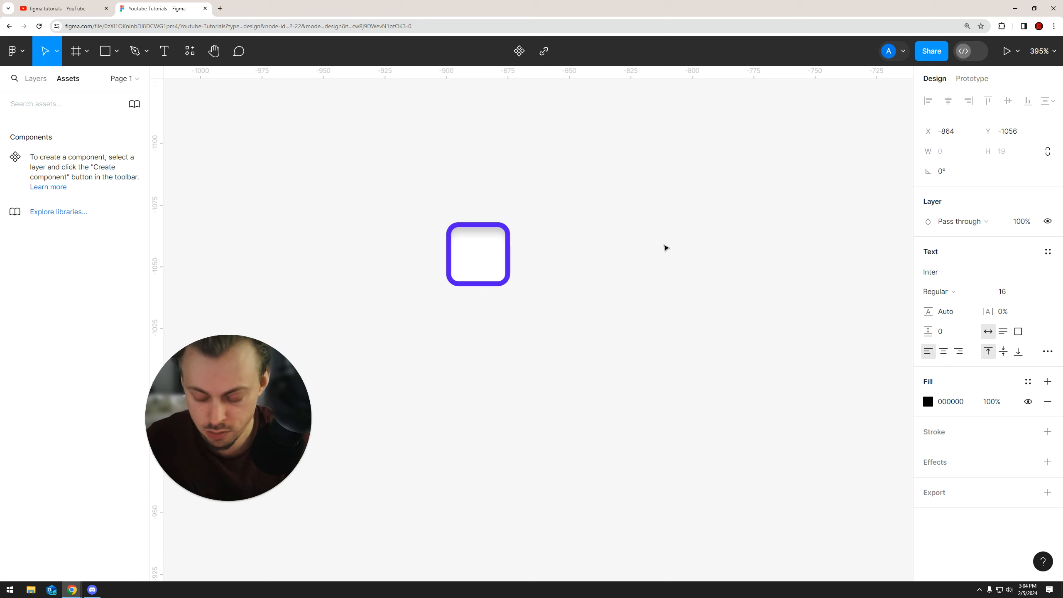
pyautogui.write('Check Bo')
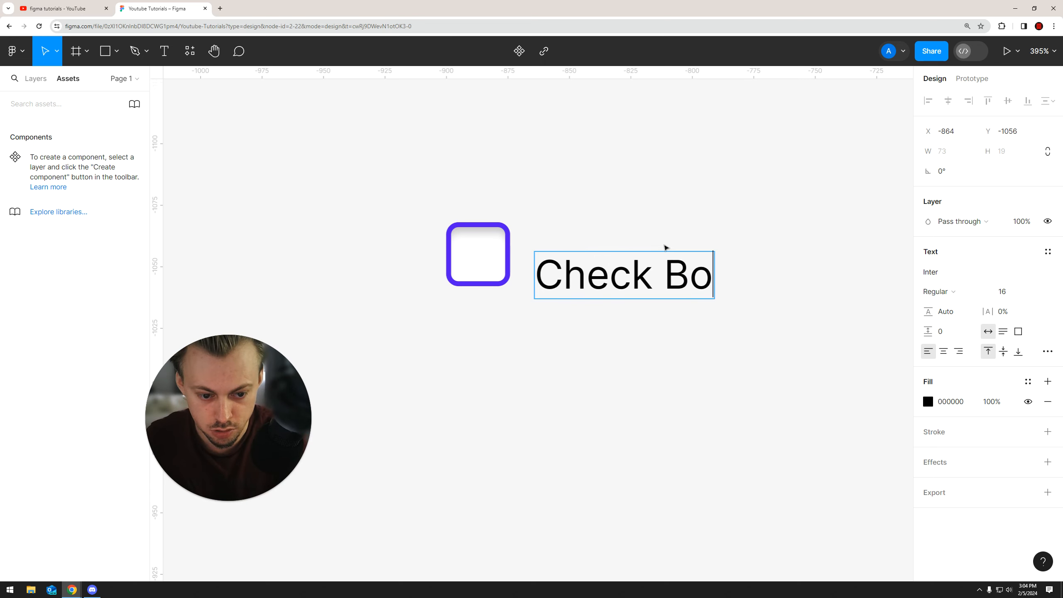
pyautogui.write('x Item One')
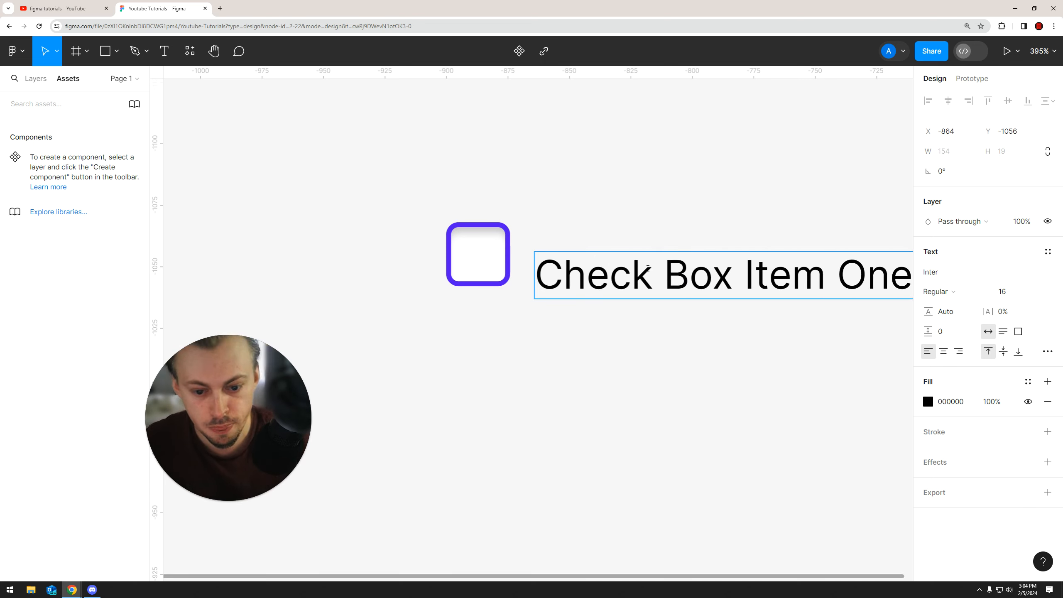
# Move the label up so it sits level beside the checkbox square
pyautogui.click(600, 349)
pyautogui.scroll(-5, 501, 361)
pyautogui.moveTo(523, 325); pyautogui.dragTo(532, 317)
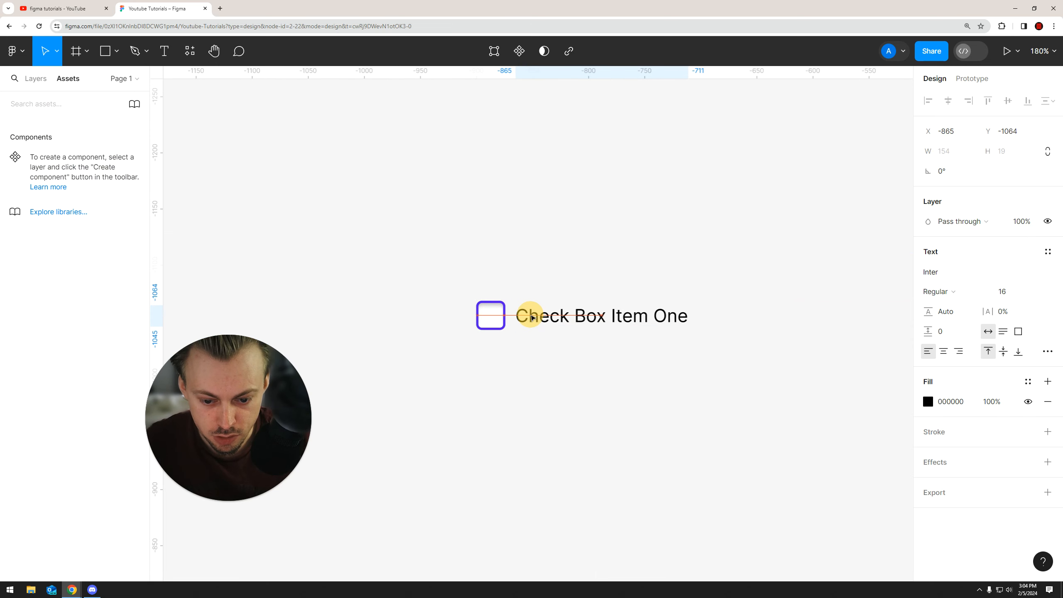
# Select the checkbox square and its label together and turn them into a component
pyautogui.click(553, 356)
pyautogui.scroll(-2, 554, 331)
pyautogui.moveTo(460, 326); pyautogui.dragTo(546, 302)
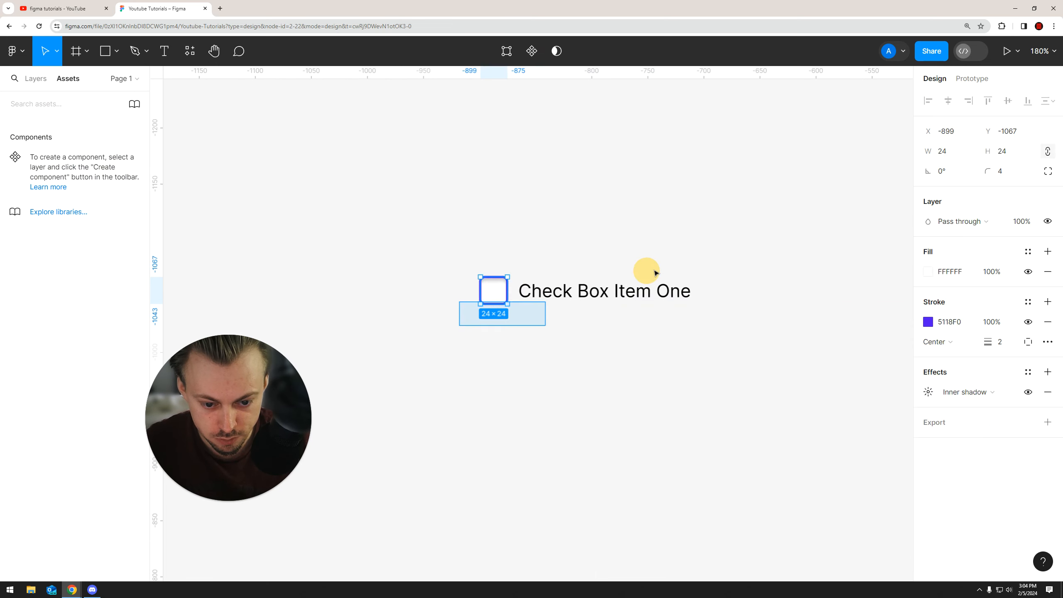
pyautogui.keyDown('shift'); pyautogui.click(653, 272); pyautogui.keyUp('shift')
pyautogui.click(600, 334)
pyautogui.moveTo(459, 323); pyautogui.dragTo(671, 263)
pyautogui.moveTo(444, 336); pyautogui.dragTo(764, 247)
pyautogui.rightClick(542, 285)
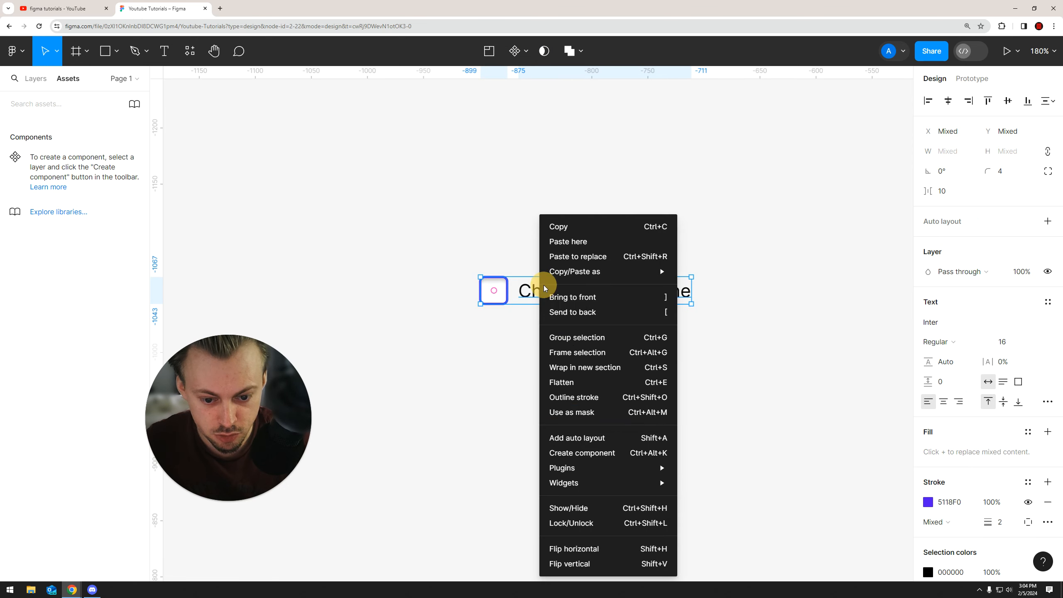
pyautogui.click(578, 456)
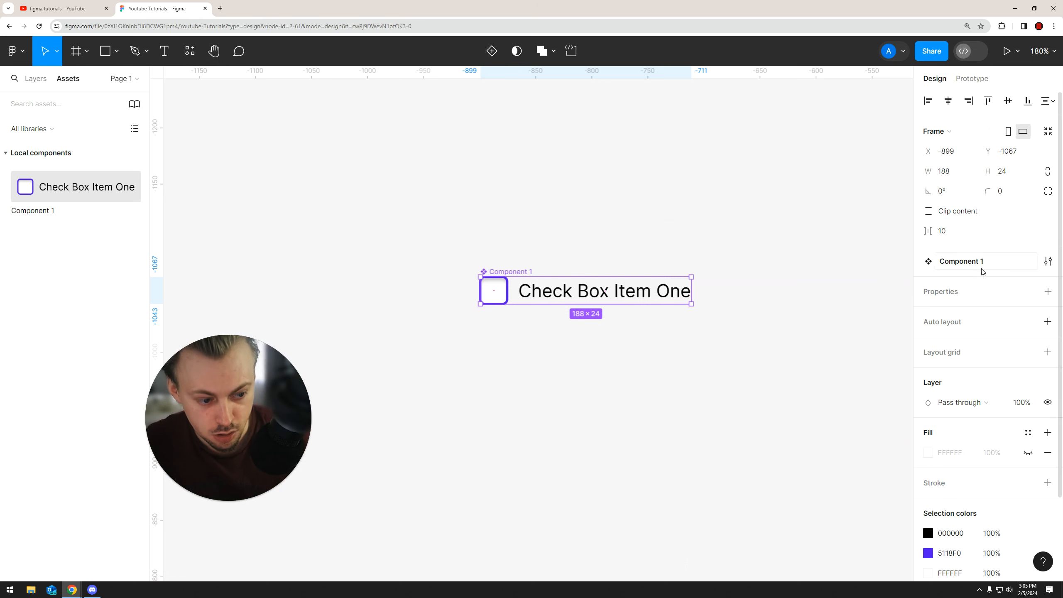
# Add a variant property named State to the component
pyautogui.click(1048, 291)
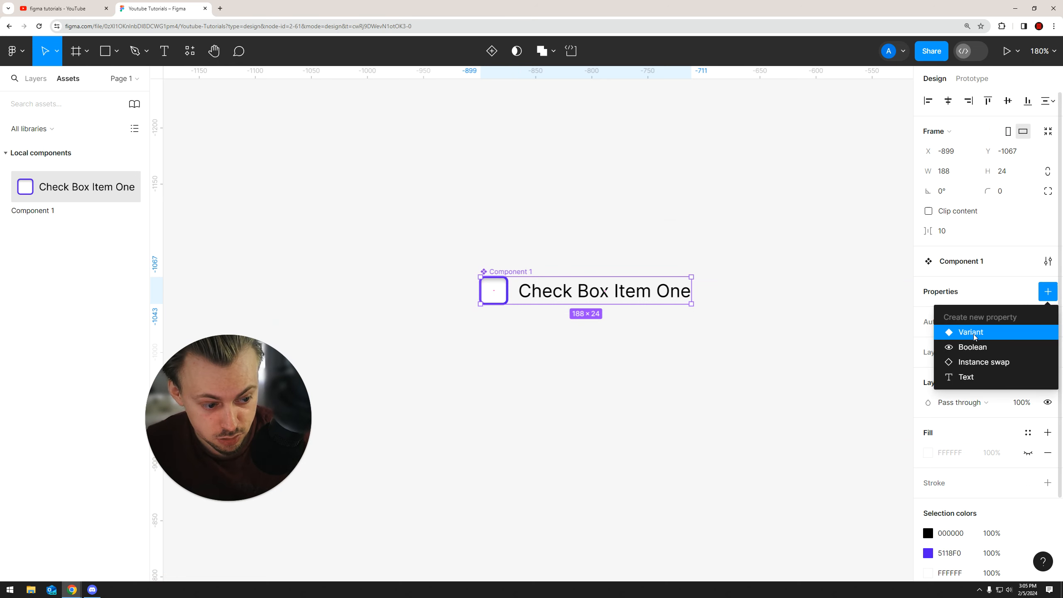
pyautogui.click(947, 333)
pyautogui.doubleClick(947, 292)
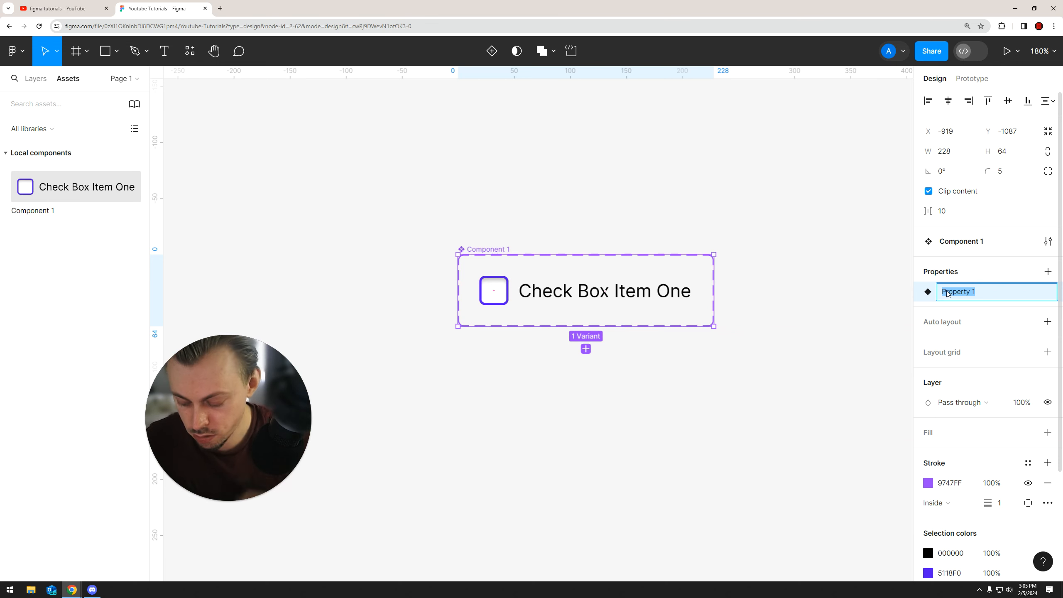
pyautogui.click(791, 333)
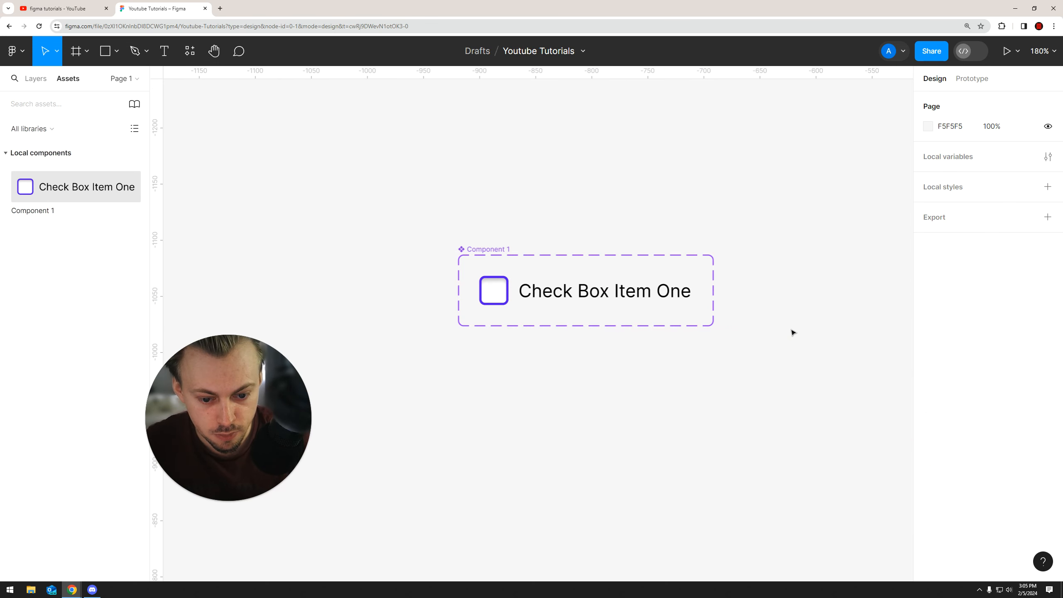
# Add a second variant to the component set and name its State value Active
pyautogui.hscroll(1, 600, 313)
pyautogui.click(489, 250)
pyautogui.click(572, 348)
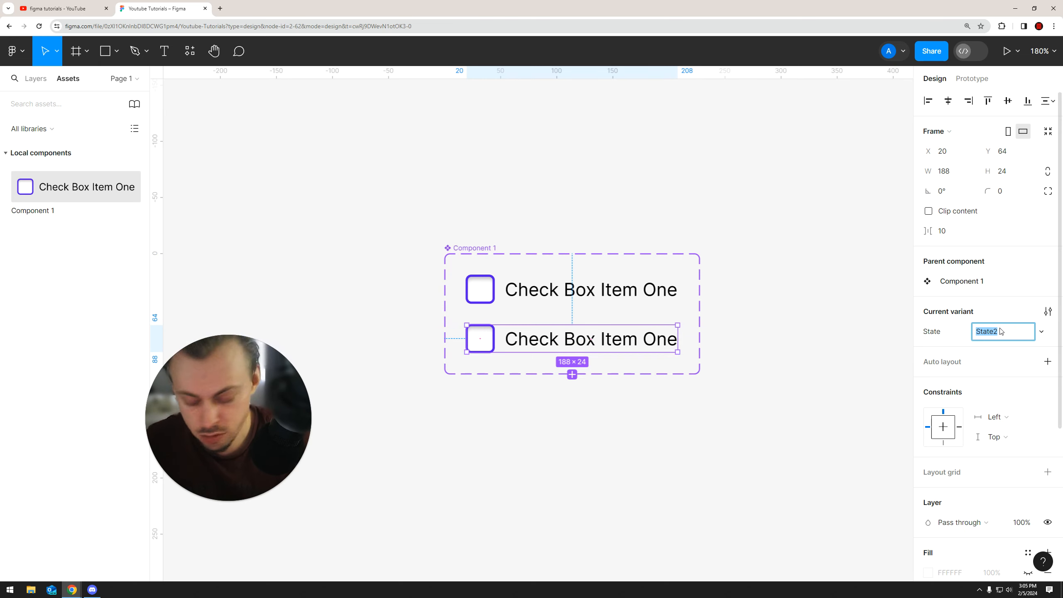
pyautogui.moveTo(990, 331); pyautogui.dragTo(1021, 331)
pyautogui.write('ve')
pyautogui.click(771, 393)
pyautogui.moveTo(748, 376); pyautogui.dragTo(724, 374)
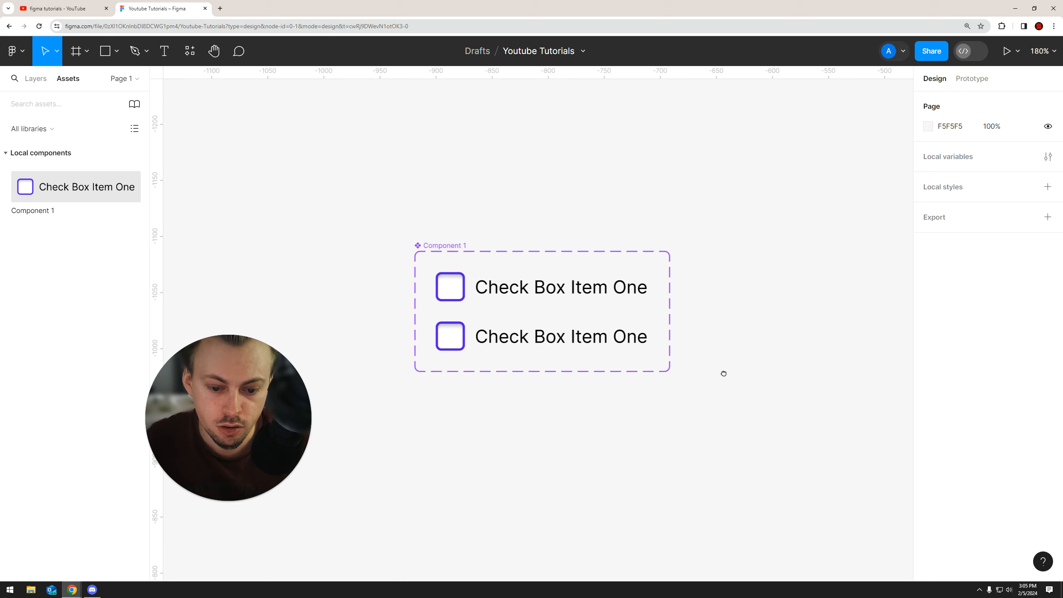
# Colour the Active variant's label with the purple document colour
pyautogui.scroll(5, 502, 335)
pyautogui.keyDown('ctrl'); pyautogui.click(546, 343); pyautogui.keyUp('ctrl')
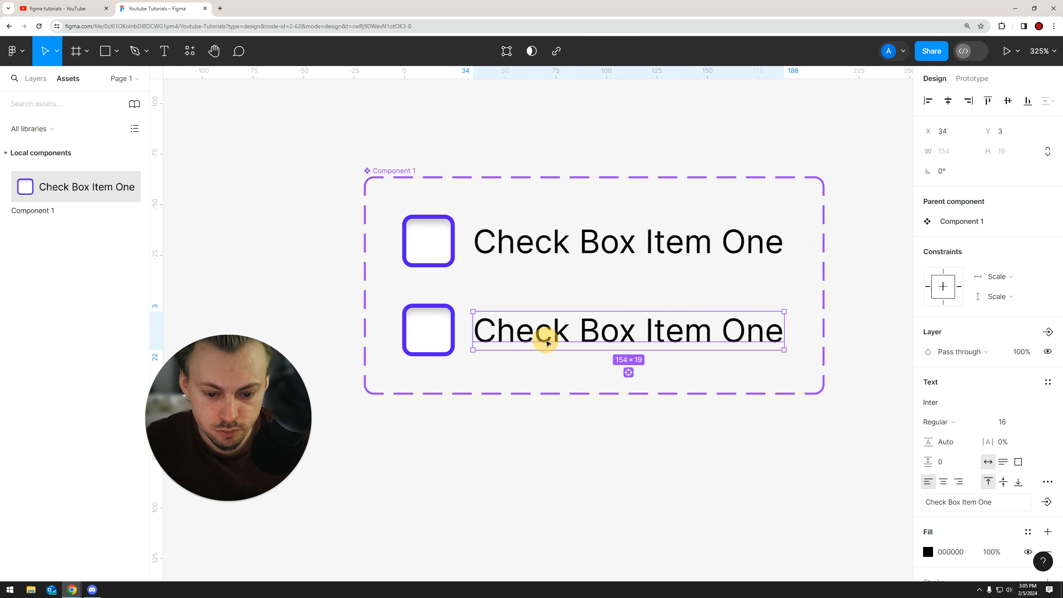
pyautogui.click(928, 551)
pyautogui.click(781, 432)
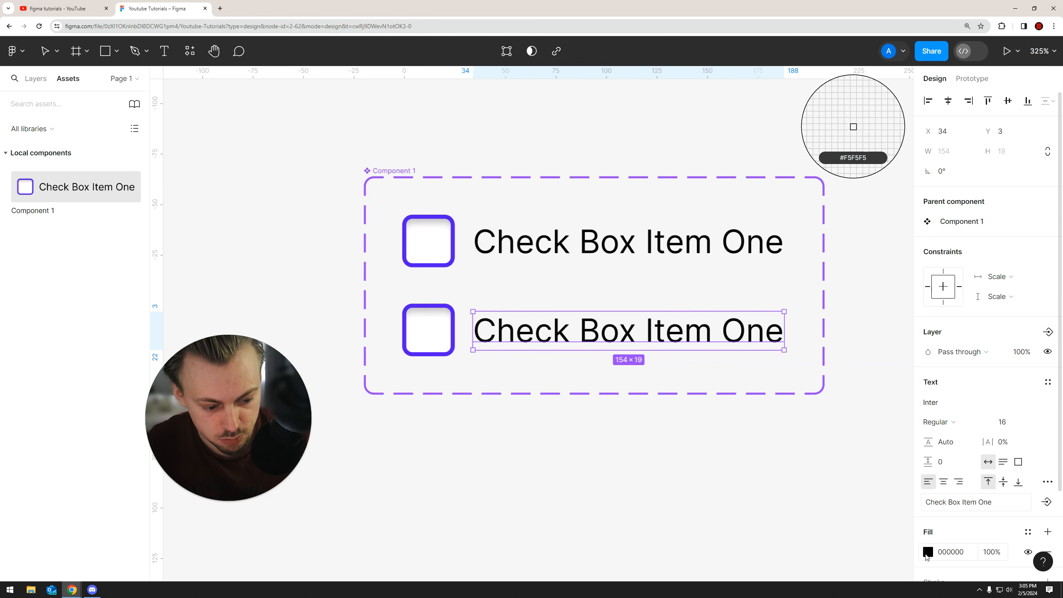
pyautogui.click(794, 514)
pyautogui.click(625, 463)
pyautogui.click(609, 461)
pyautogui.hotkey('ctrl', 'z')
pyautogui.click(625, 438)
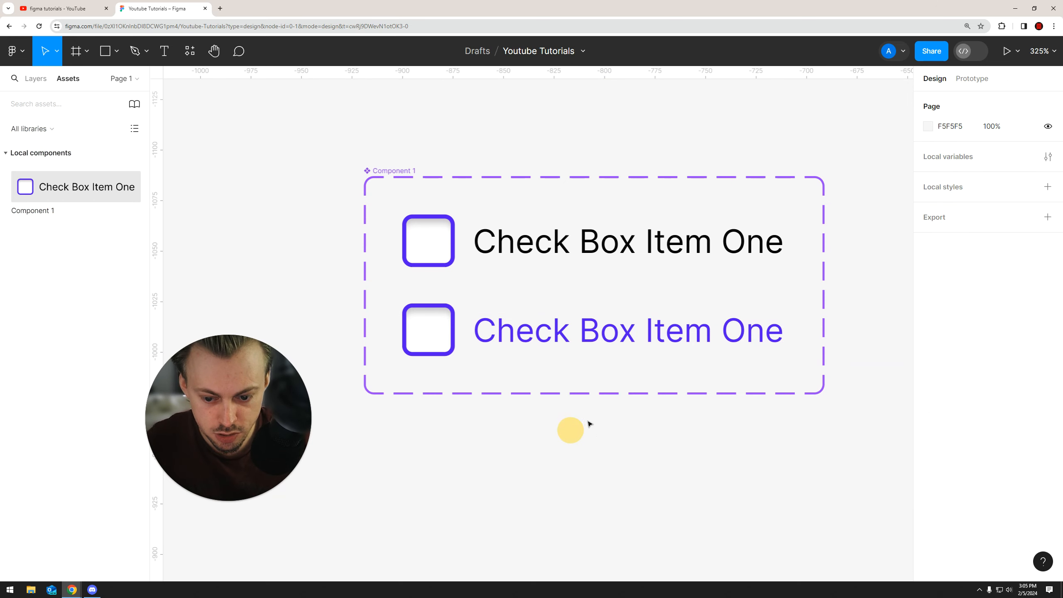
# Set the font weight of both variants' labels to Medium
pyautogui.scroll(-3, 555, 372)
pyautogui.click(544, 239)
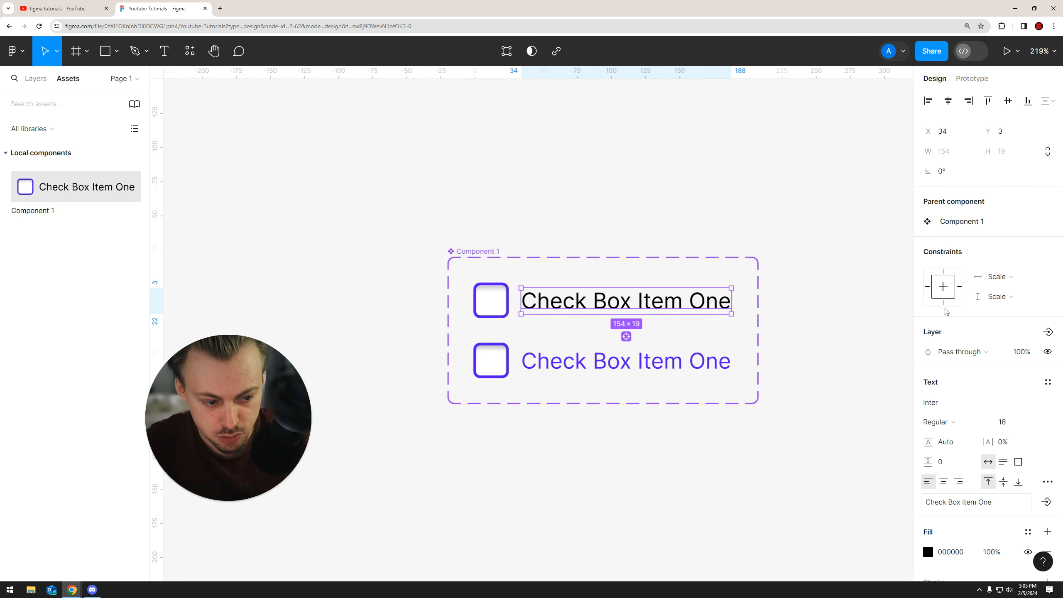
pyautogui.click(938, 421)
pyautogui.click(950, 333)
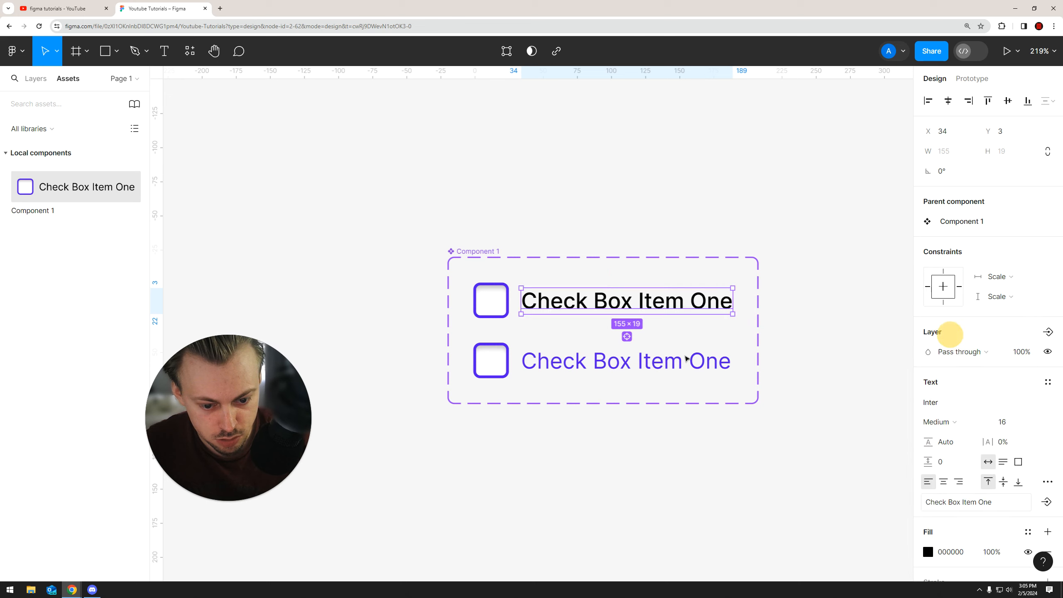
pyautogui.click(672, 351)
pyautogui.click(938, 421)
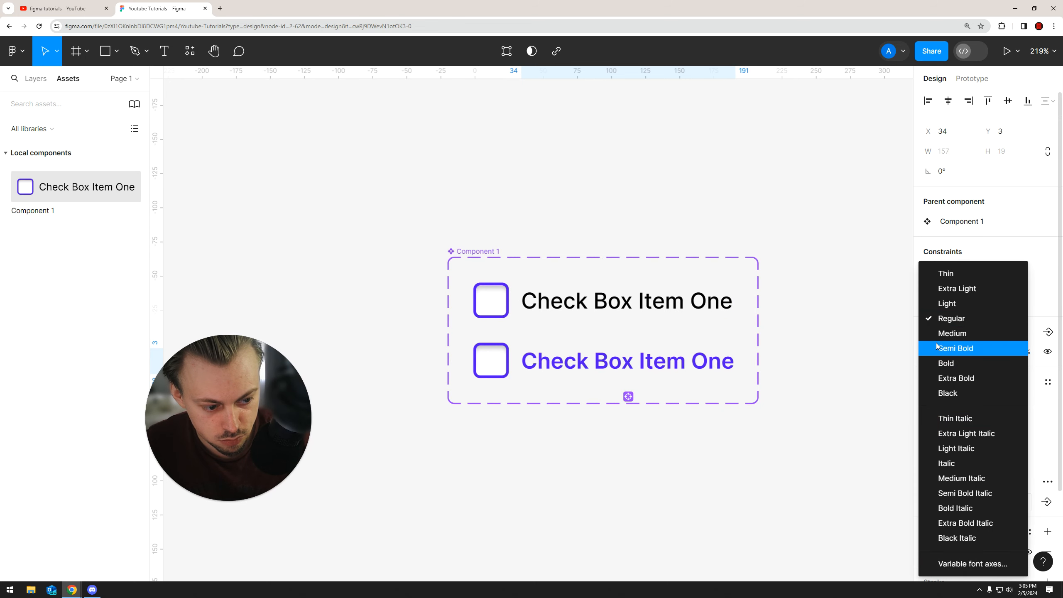
pyautogui.click(950, 333)
pyautogui.click(685, 444)
pyautogui.click(539, 360)
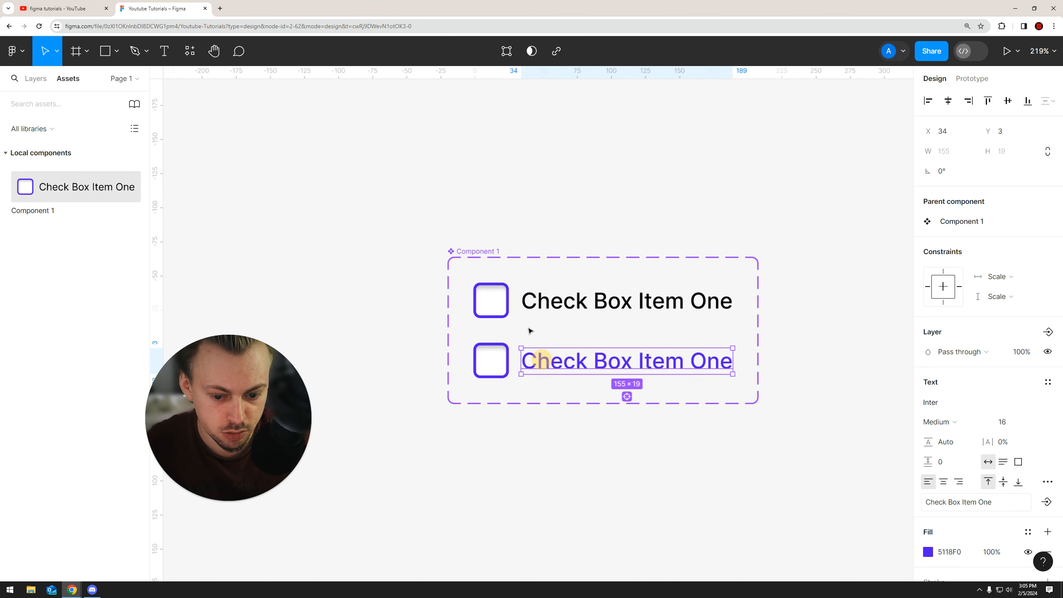
pyautogui.click(594, 443)
# Nudge both variants' labels 2 px to the left, closer to their checkboxes
pyautogui.scroll(5, 619, 349)
pyautogui.click(529, 380)
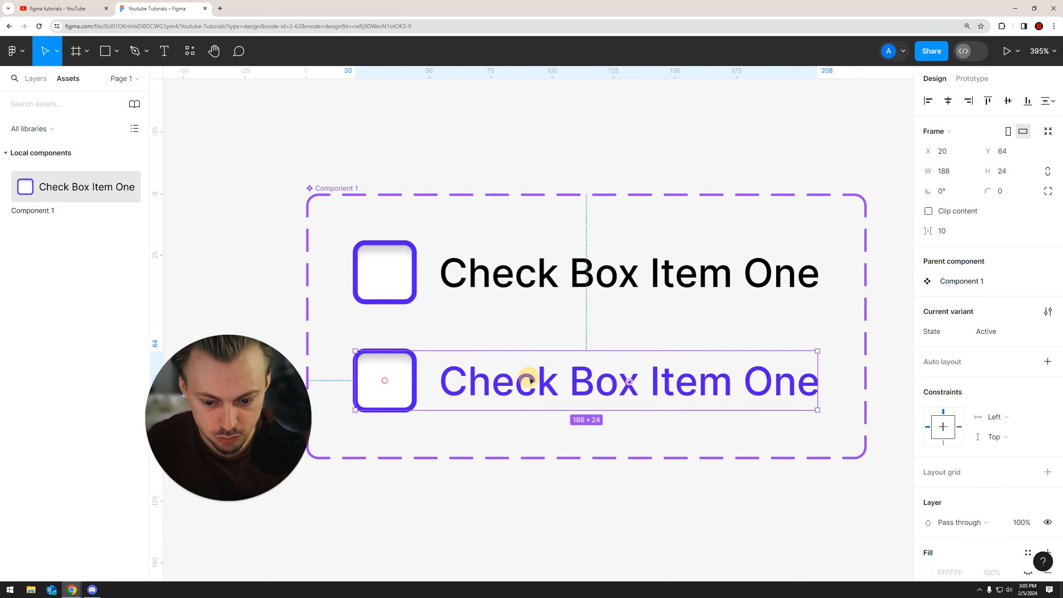
pyautogui.click(524, 385)
pyautogui.press('Left')
pyautogui.press('Left')
pyautogui.doubleClick(480, 282)
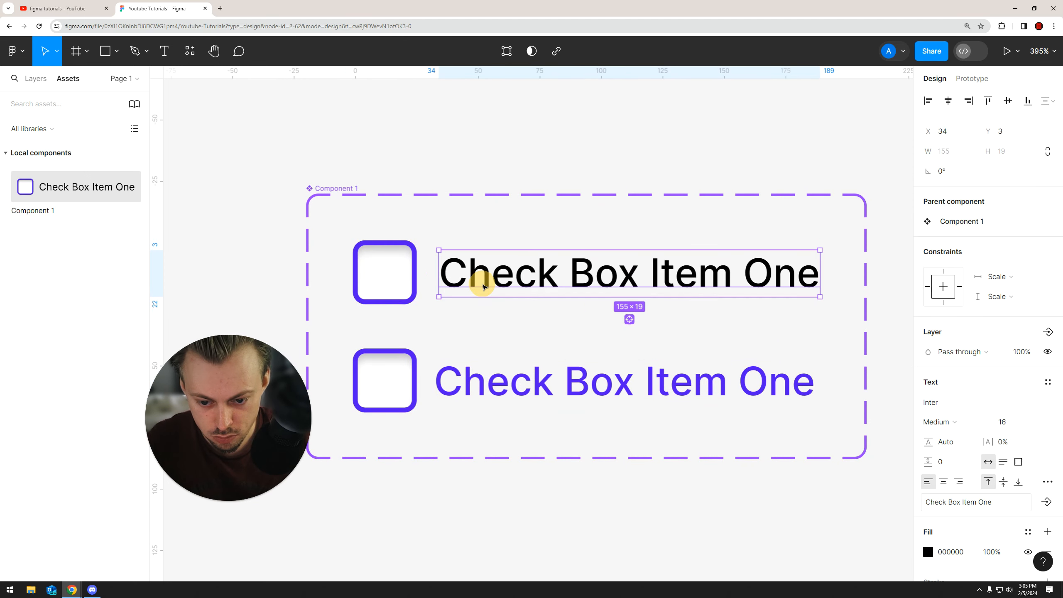
pyautogui.press('Left')
pyautogui.press('Left')
pyautogui.click(489, 505)
pyautogui.scroll(-5, 538, 485)
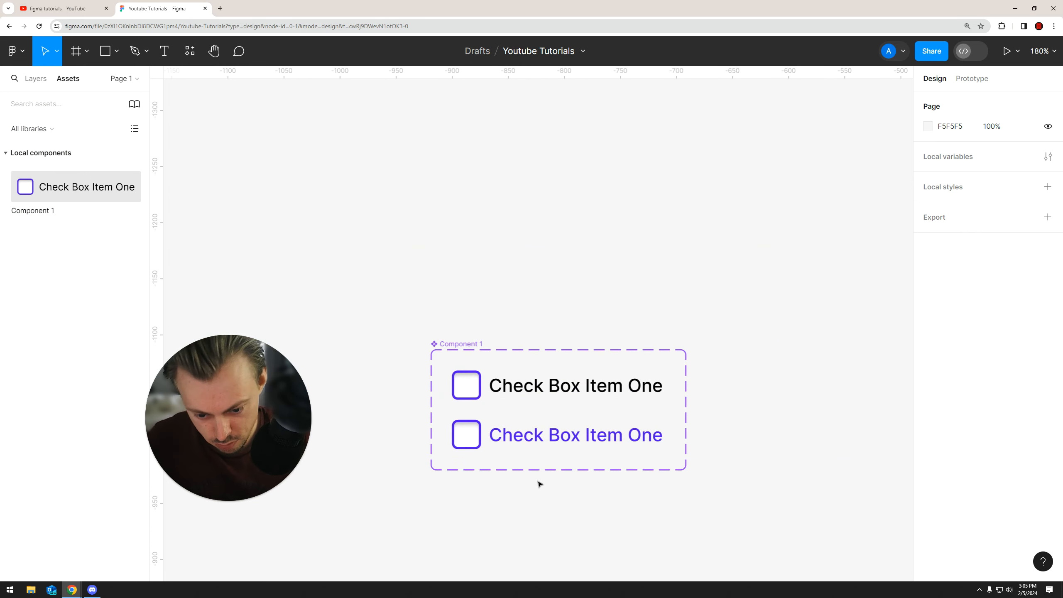
# Inspect the position of the default variant's label
pyautogui.scroll(4, 538, 485)
pyautogui.doubleClick(498, 397)
pyautogui.click(489, 309)
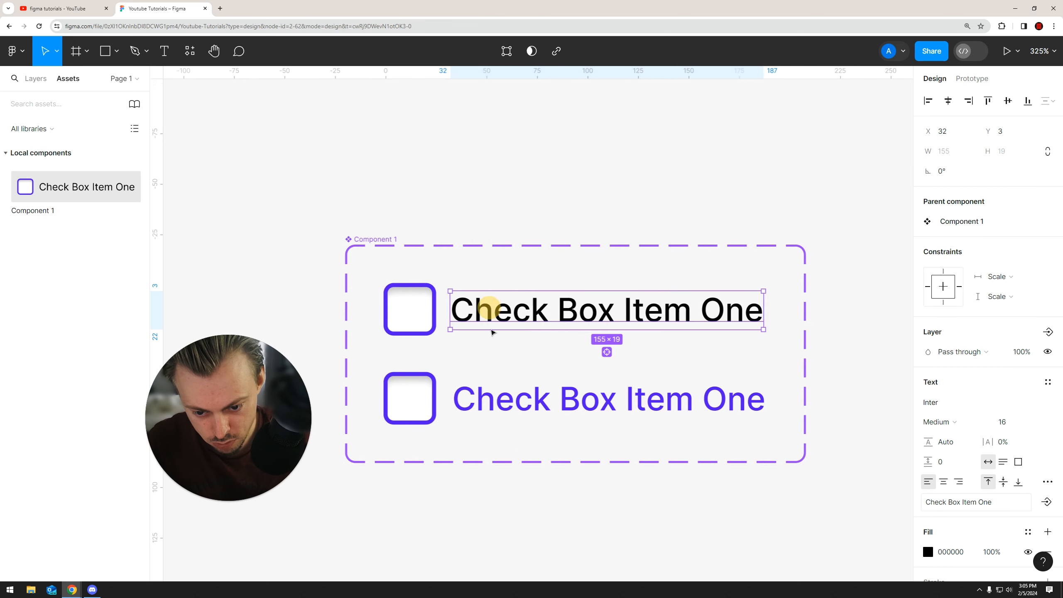
pyautogui.click(513, 518)
pyautogui.scroll(-4, 586, 475)
pyautogui.scroll(4, 500, 440)
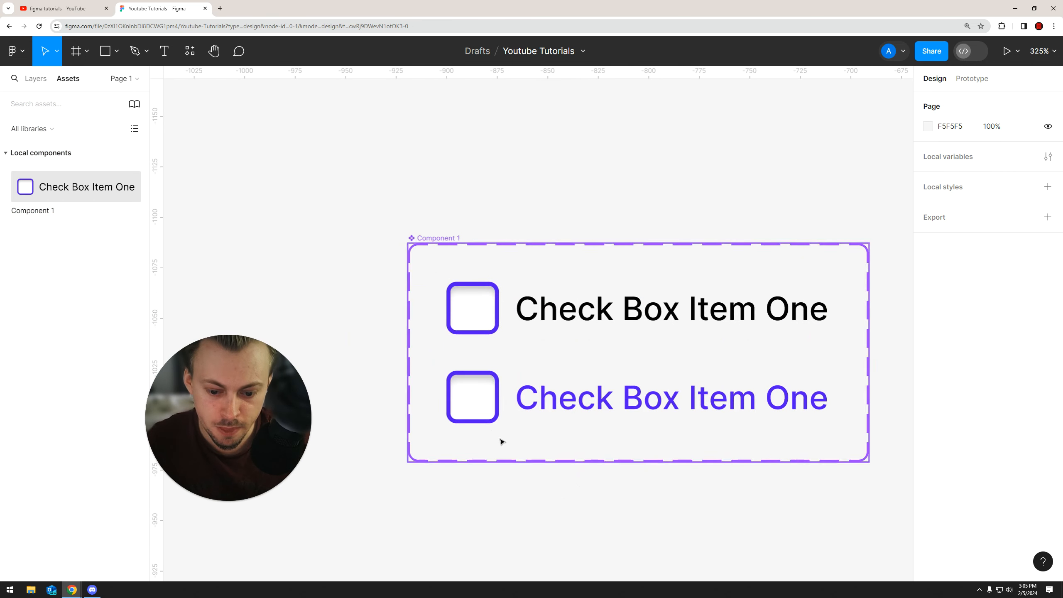
# Fill the Active variant's checkbox with the purple document colour and hide its stroke and inner shadow
pyautogui.doubleClick(468, 402)
pyautogui.scroll(-1, 494, 398)
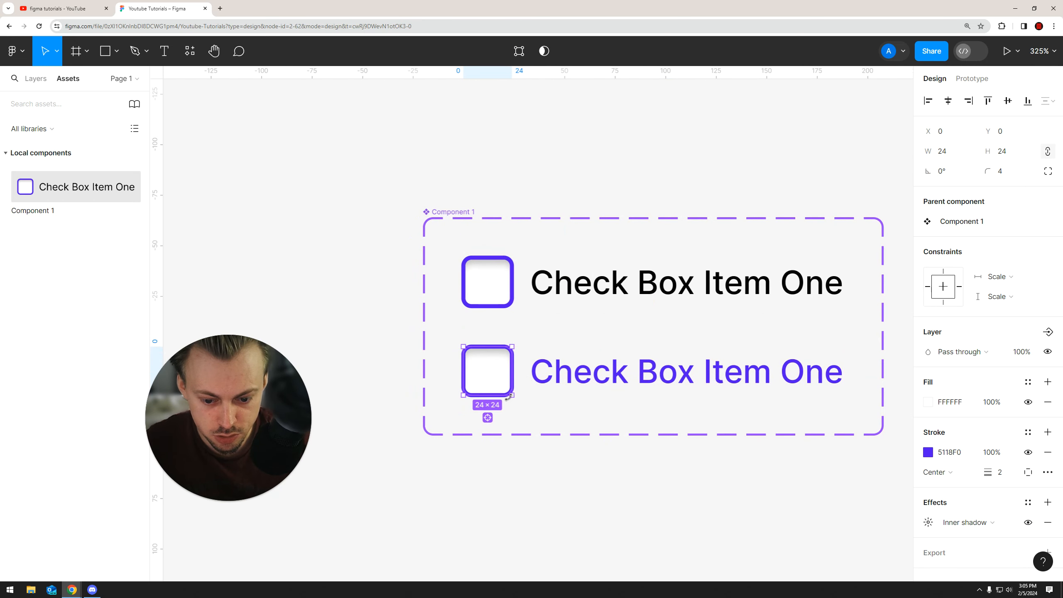
pyautogui.scroll(2, 511, 397)
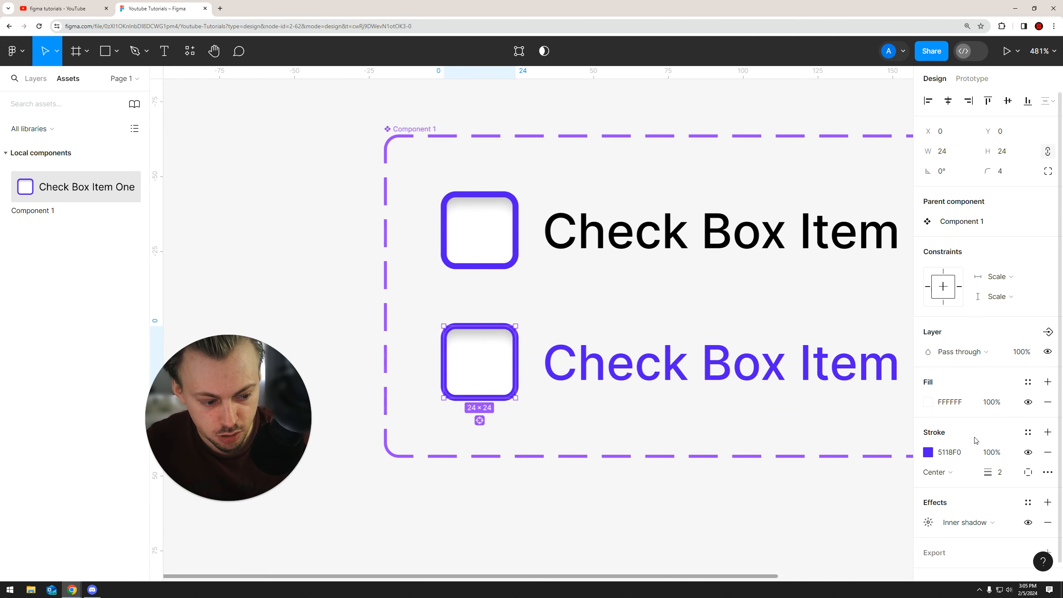
pyautogui.click(1027, 452)
pyautogui.click(928, 402)
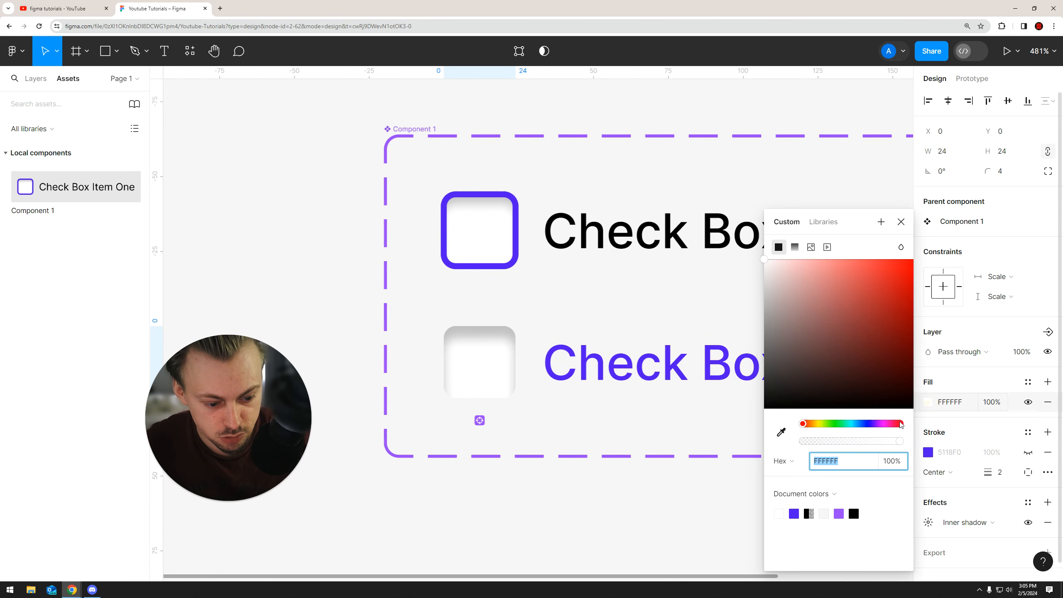
pyautogui.click(794, 513)
pyautogui.click(1028, 522)
pyautogui.click(545, 515)
pyautogui.scroll(-5, 555, 458)
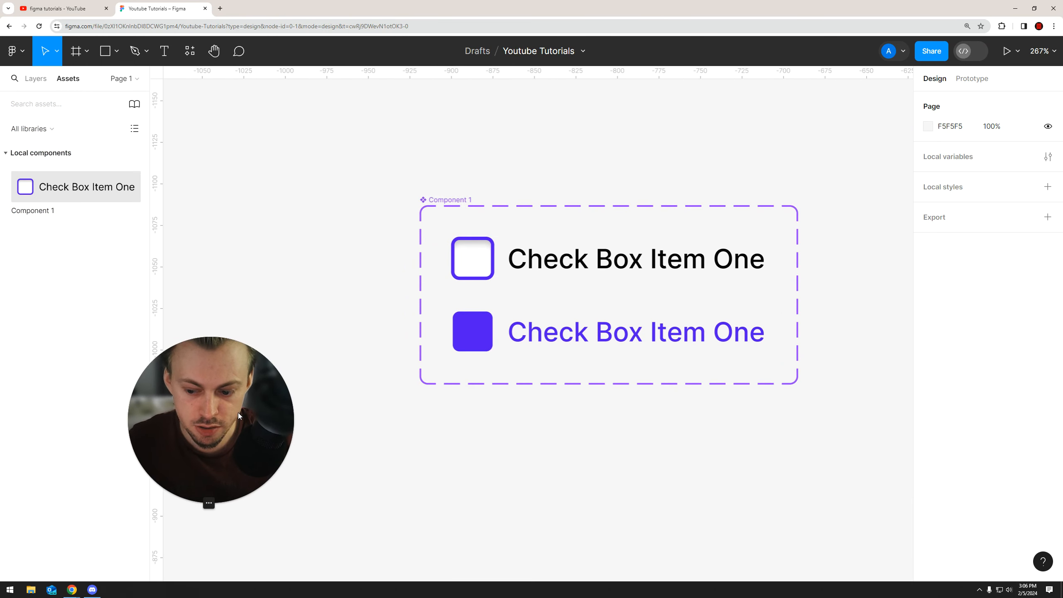
# Import the bold check icon (iconamoon:check-bold) onto the canvas from the Iconify plugin by searching for check
pyautogui.click(190, 51)
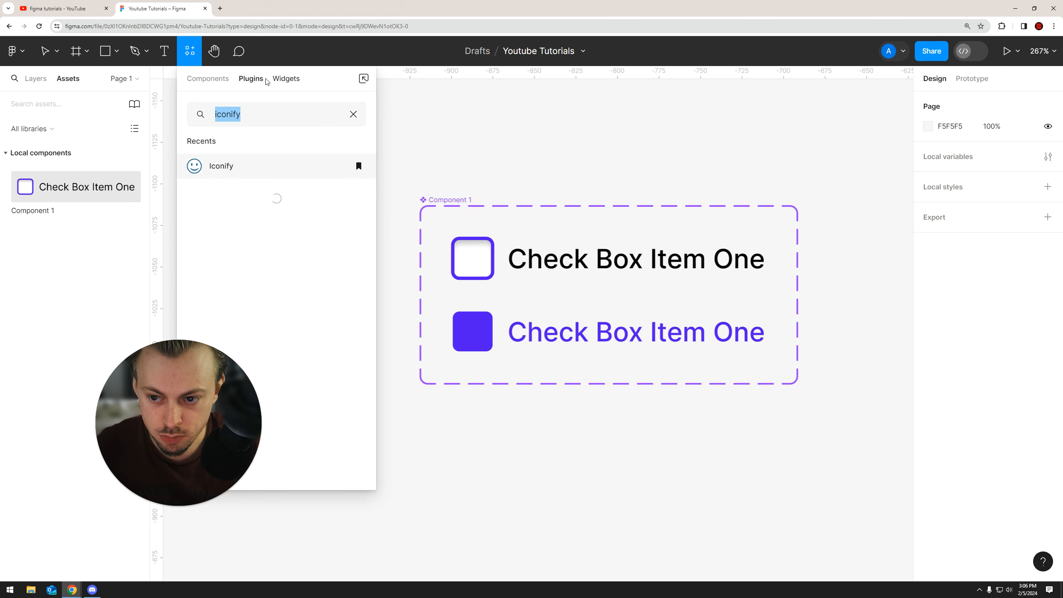
pyautogui.click(230, 176)
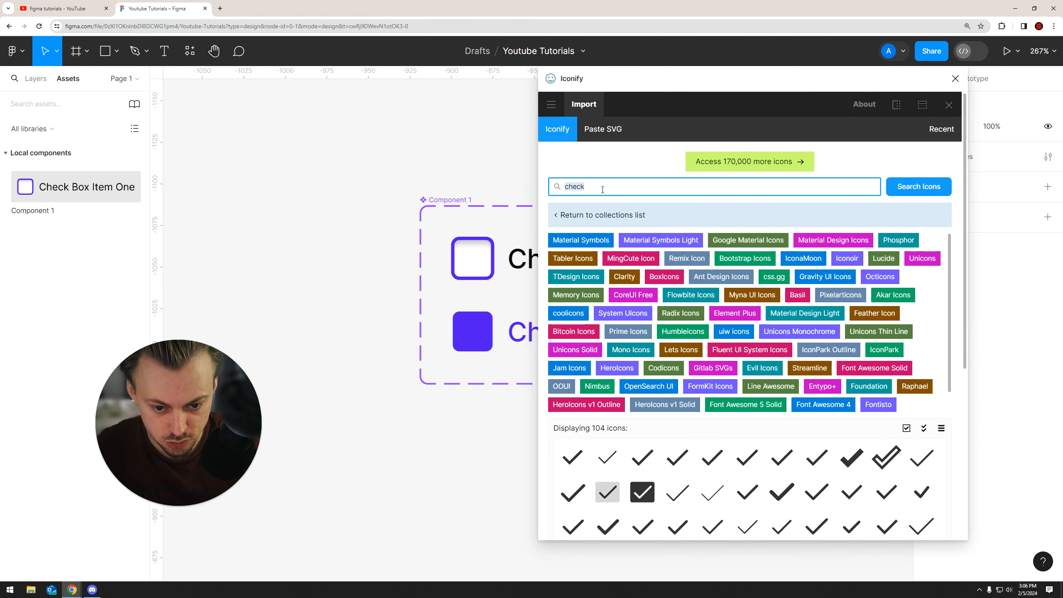
pyautogui.scroll(-2, 676, 442)
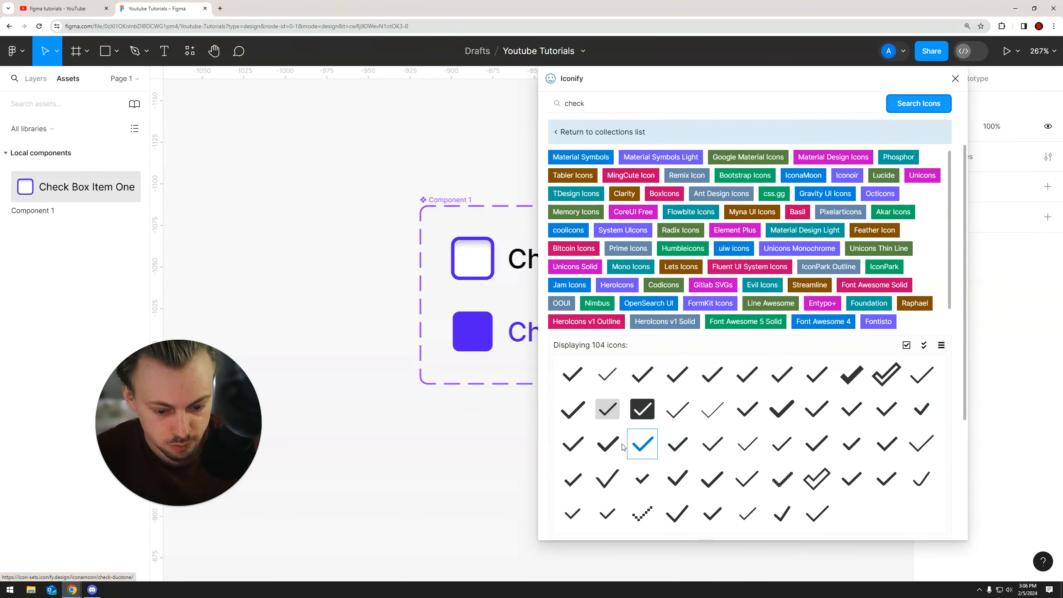
pyautogui.moveTo(607, 445); pyautogui.dragTo(381, 403)
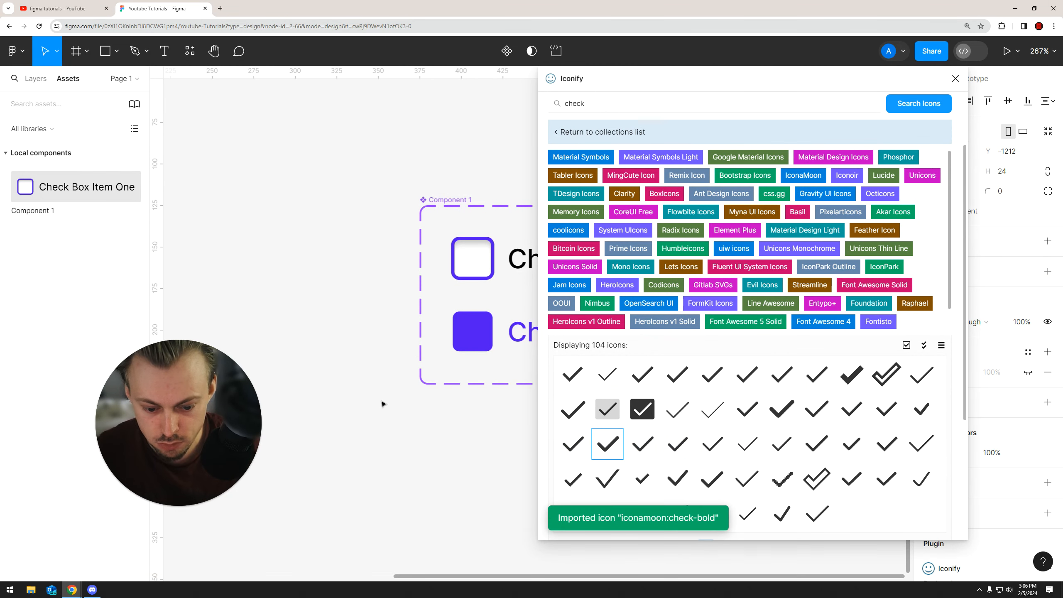
pyautogui.scroll(-4, 816, 418)
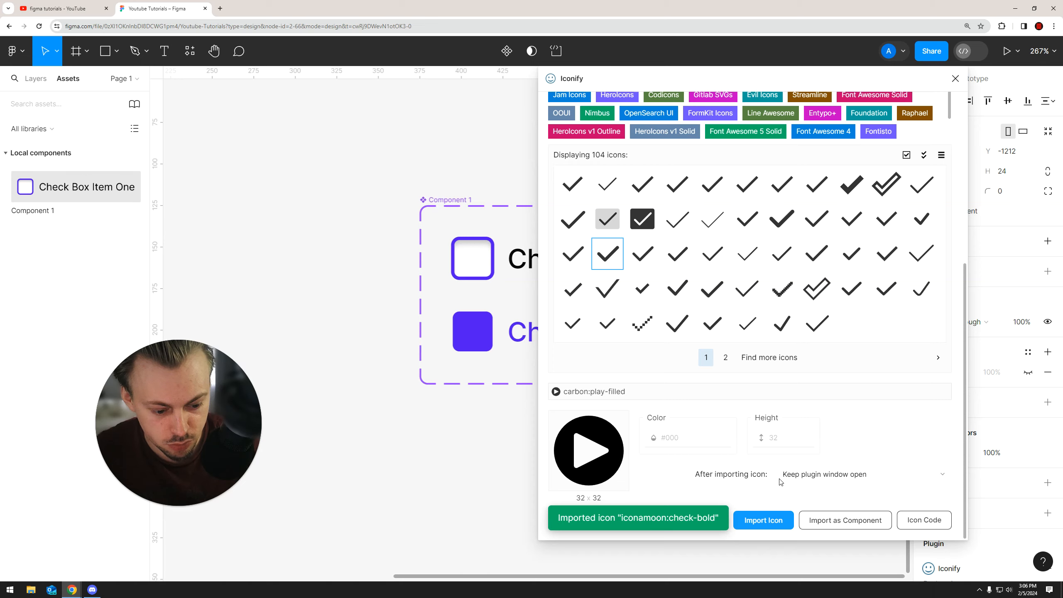
pyautogui.click(955, 78)
# Delete the leftover empty icon frame and move the check icon into the Active variant's checkbox
pyautogui.scroll(-5, 510, 235)
pyautogui.click(454, 215)
pyautogui.doubleClick(363, 162)
pyautogui.moveTo(364, 162); pyautogui.dragTo(540, 254)
pyautogui.moveTo(417, 101); pyautogui.dragTo(300, 212)
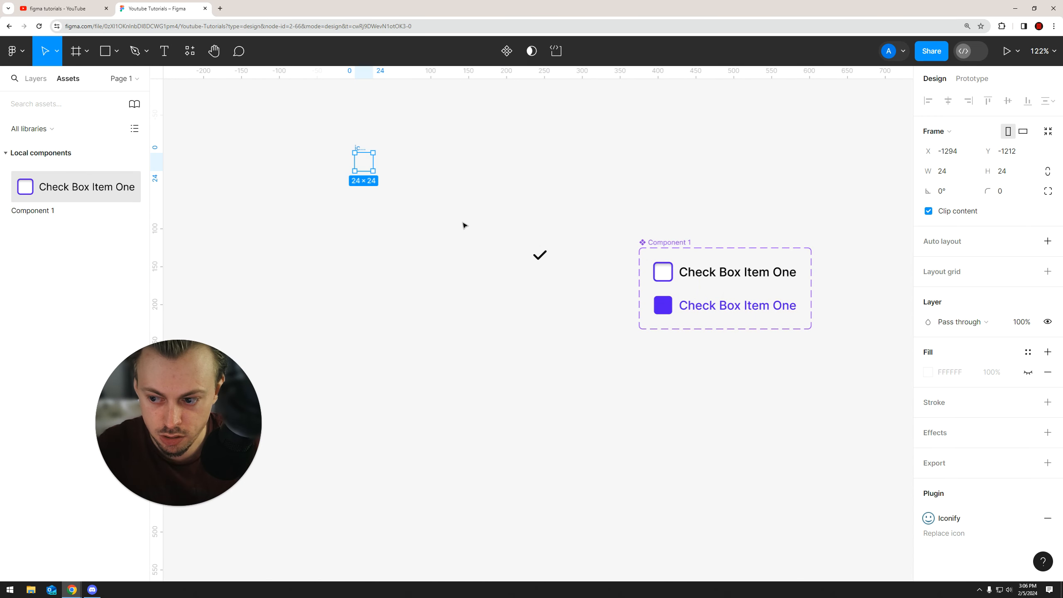
pyautogui.press('Delete')
pyautogui.hscroll(4, 427, 268)
pyautogui.scroll(6, 396, 263)
pyautogui.hscroll(-3, 226, 171)
pyautogui.click(318, 195)
pyautogui.moveTo(498, 250); pyautogui.dragTo(608, 332)
# Set the check icon's colour to FFFFFF
pyautogui.click(928, 432)
pyautogui.write('FFFFFF')
pyautogui.click(617, 441)
pyautogui.scroll(-4, 502, 421)
pyautogui.scroll(5, 502, 421)
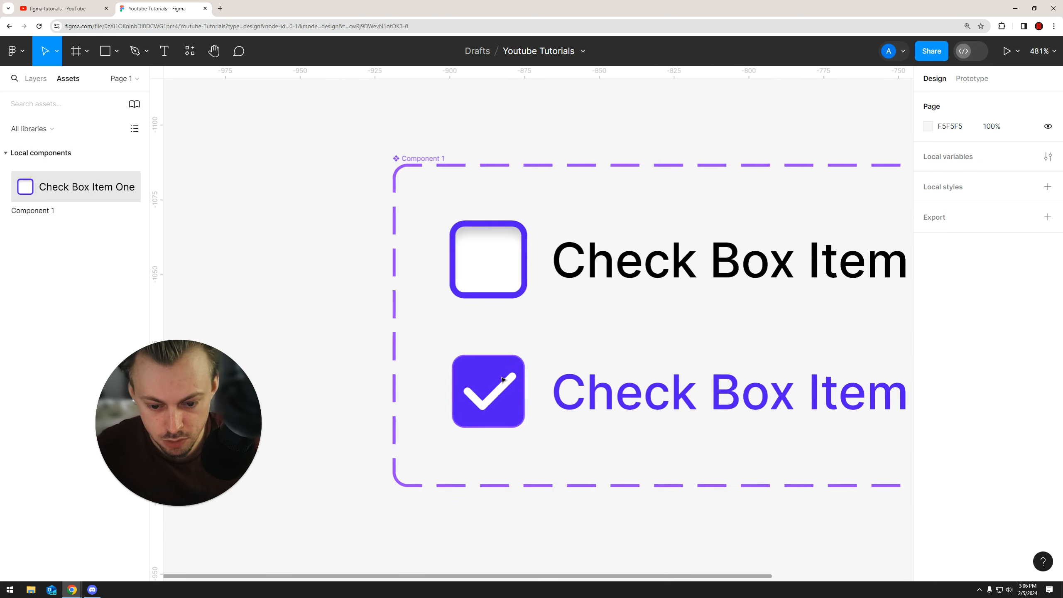
# Scale the check icon down to about 13.5 × 9 with the Scale tool
pyautogui.doubleClick(500, 398)
pyautogui.moveTo(510, 378); pyautogui.dragTo(504, 383)
pyautogui.hotkey('ctrl', 'z')
pyautogui.click(57, 52)
pyautogui.click(55, 96)
pyautogui.moveTo(513, 376); pyautogui.dragTo(501, 391)
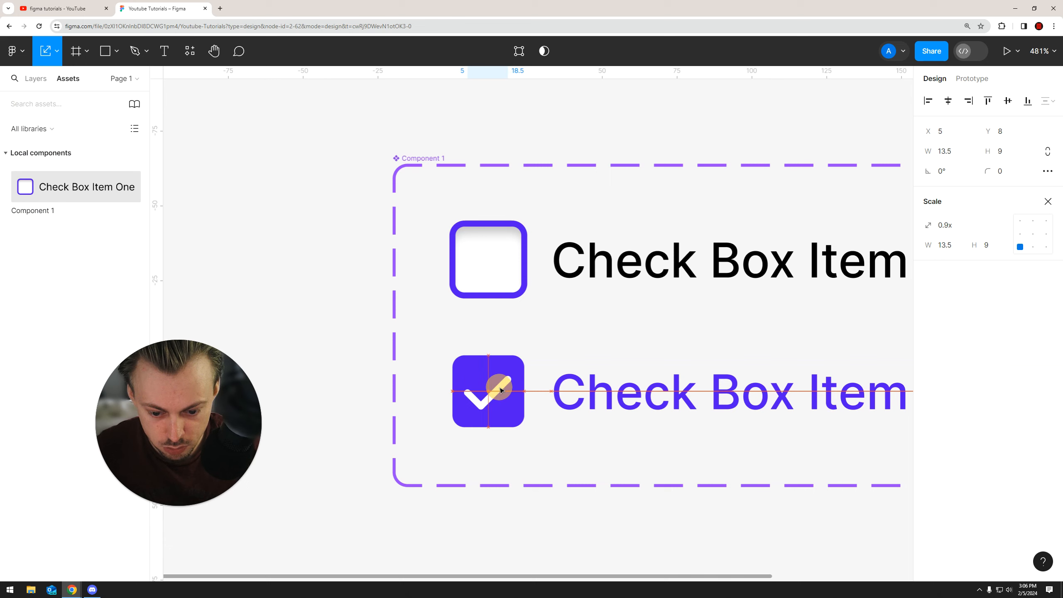
pyautogui.click(561, 532)
pyautogui.scroll(-3, 561, 532)
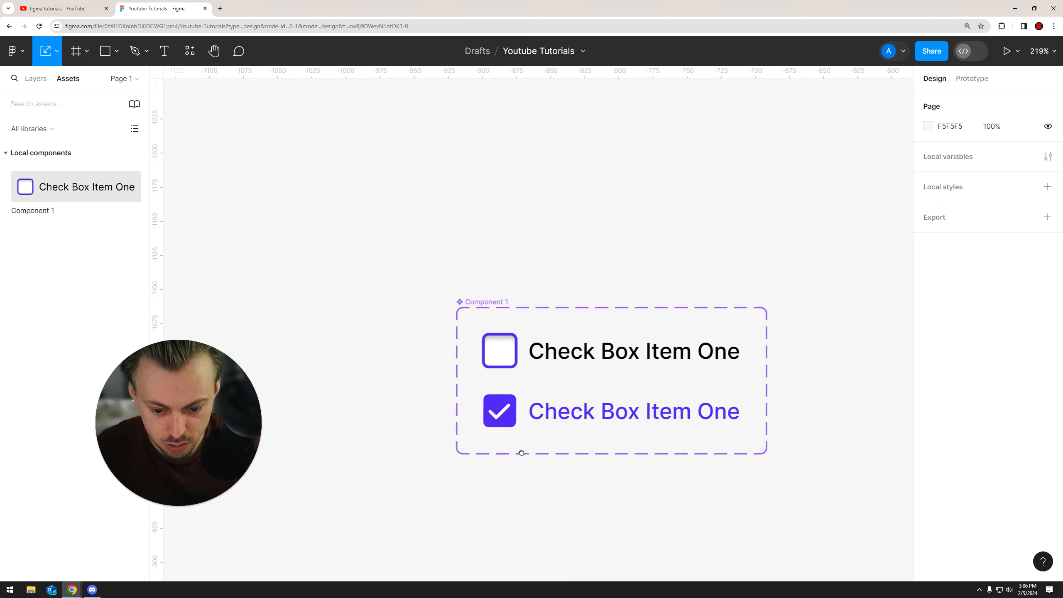
# Center the check icon inside the Active checkbox and return to the Move tool
pyautogui.scroll(5, 499, 414)
pyautogui.doubleClick(499, 413)
pyautogui.moveTo(488, 412); pyautogui.dragTo(491, 412)
pyautogui.scroll(-4, 498, 425)
pyautogui.click(540, 498)
pyautogui.moveTo(541, 496); pyautogui.dragTo(513, 394)
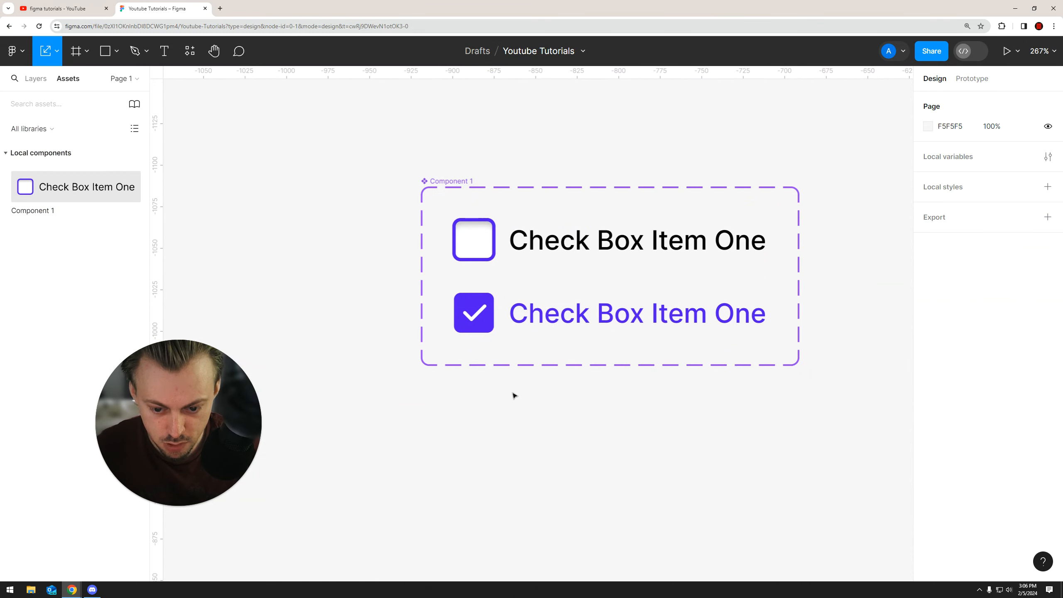
pyautogui.click(56, 51)
pyautogui.click(57, 51)
pyautogui.click(56, 51)
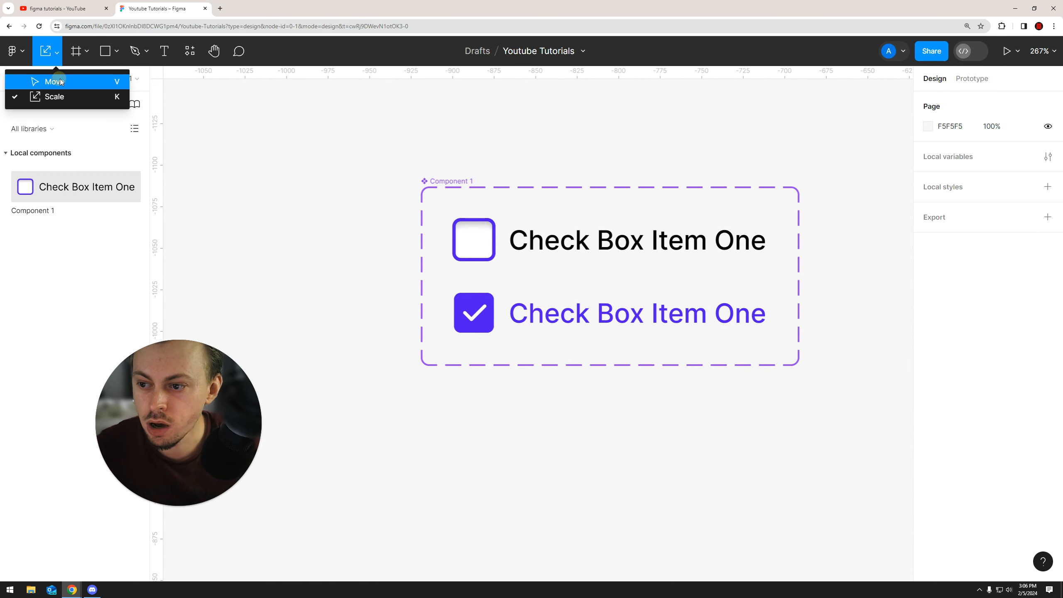
pyautogui.click(60, 82)
# Add an On click prototype interaction on the default variant that changes to the Active state
pyautogui.scroll(1, 386, 147)
pyautogui.click(595, 280)
pyautogui.click(971, 80)
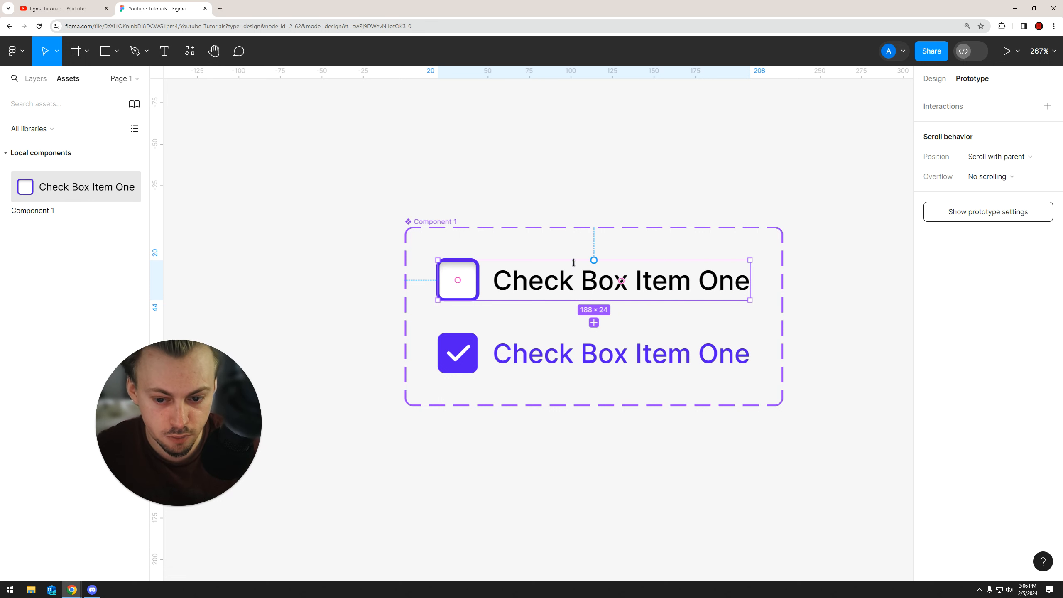
pyautogui.scroll(3, 574, 262)
pyautogui.scroll(-1, 650, 248)
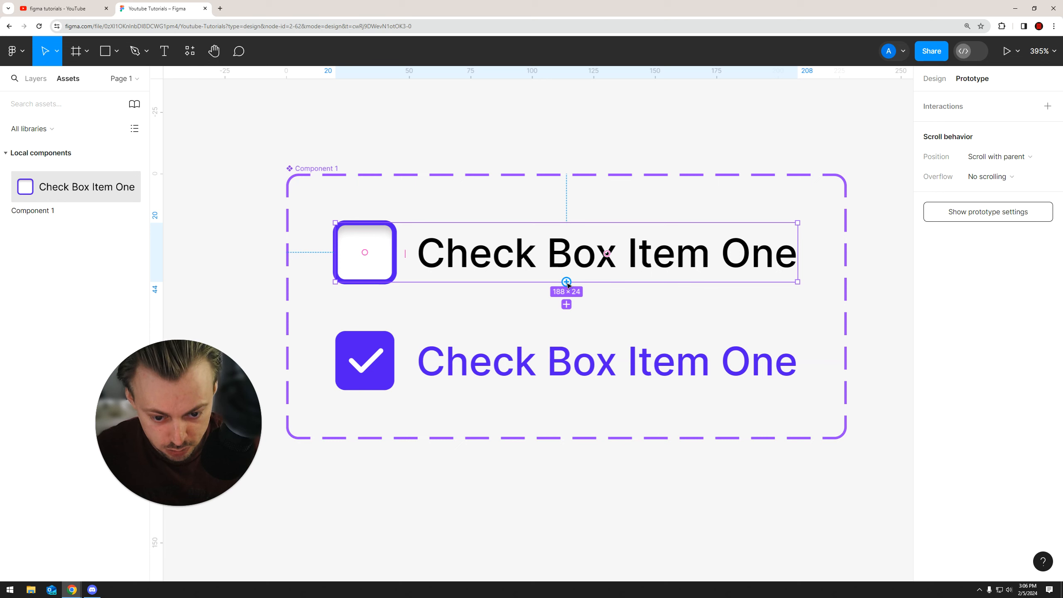
pyautogui.moveTo(567, 282); pyautogui.dragTo(573, 346)
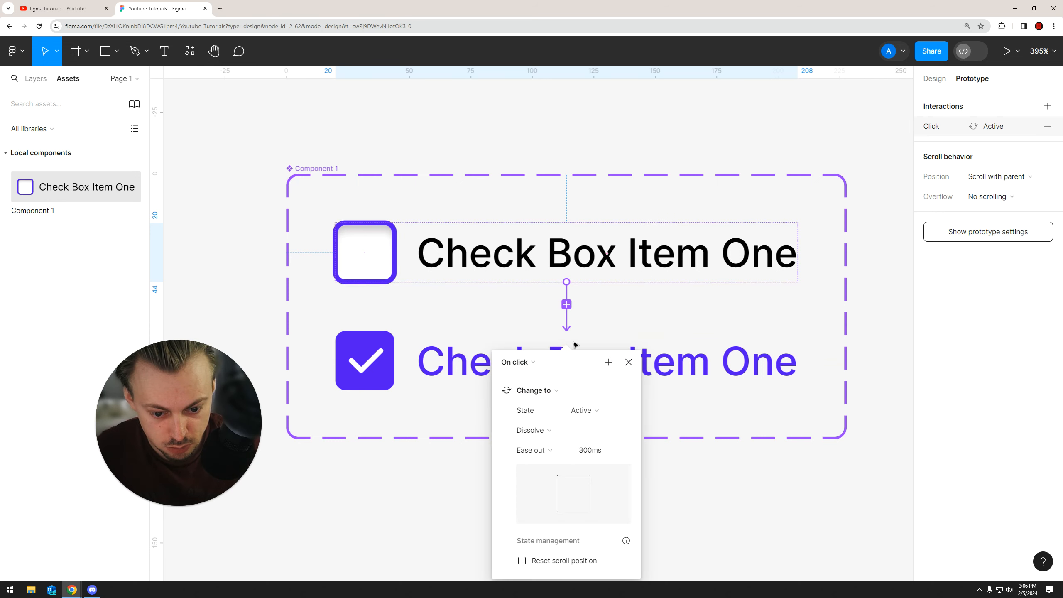
pyautogui.click(535, 431)
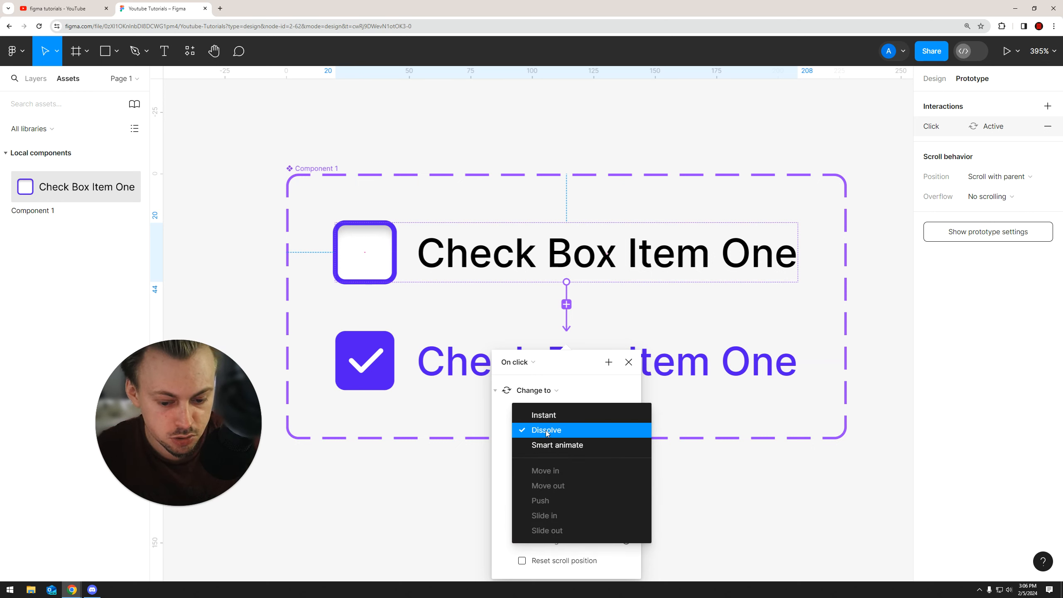
pyautogui.click(546, 431)
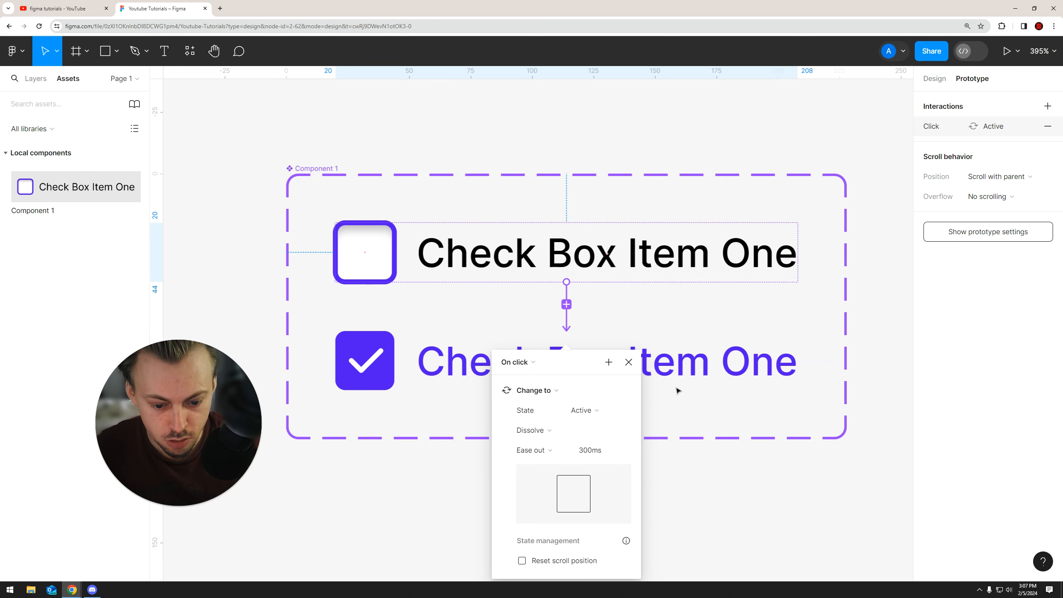
pyautogui.click(539, 431)
pyautogui.click(544, 430)
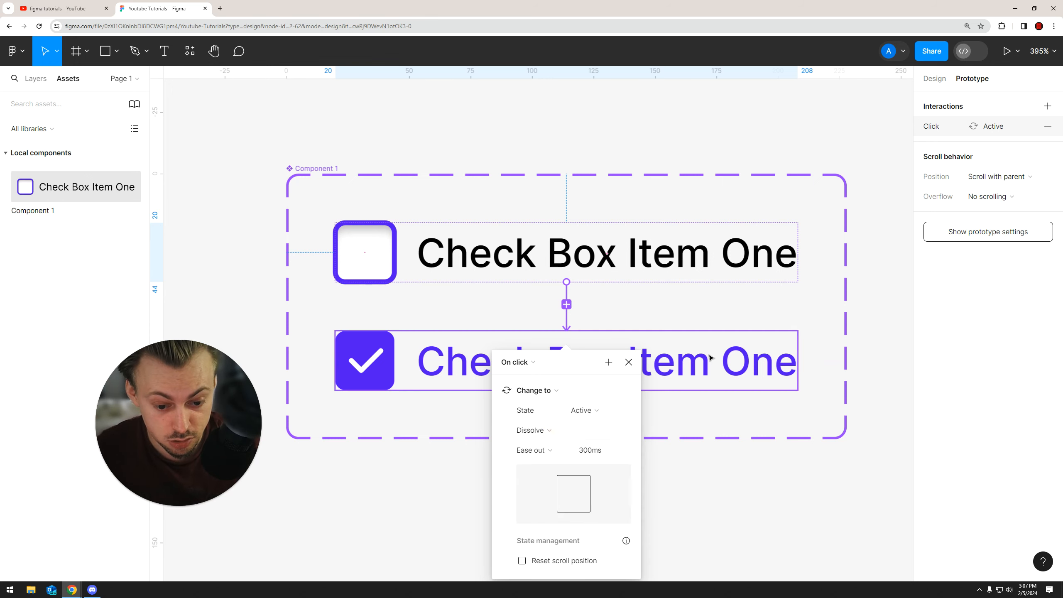
# Add an On click interaction on the Active variant that changes back to the Default state
pyautogui.click(690, 367)
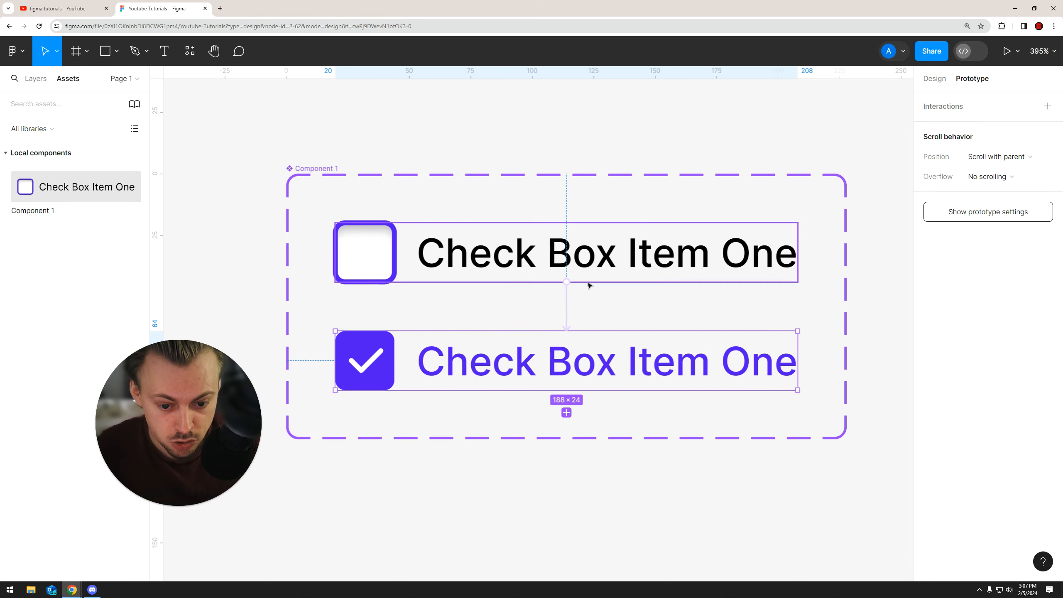
pyautogui.moveTo(577, 331); pyautogui.dragTo(591, 267)
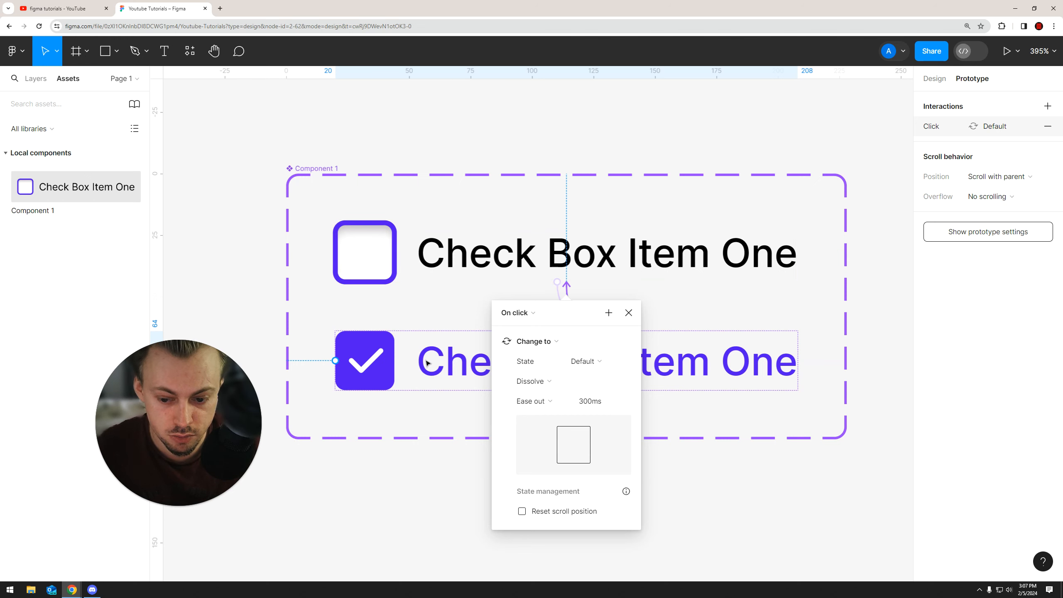
pyautogui.click(633, 315)
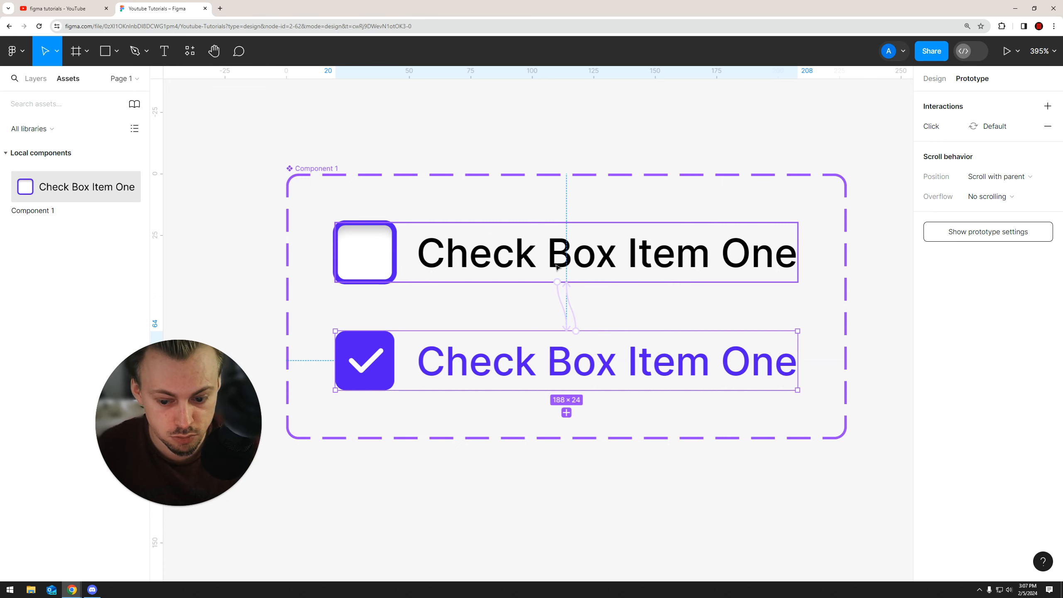
# Draw a large frame about 1682 × 996 next to the component
pyautogui.scroll(-3, 557, 274)
pyautogui.click(579, 429)
pyautogui.scroll(-3, 513, 387)
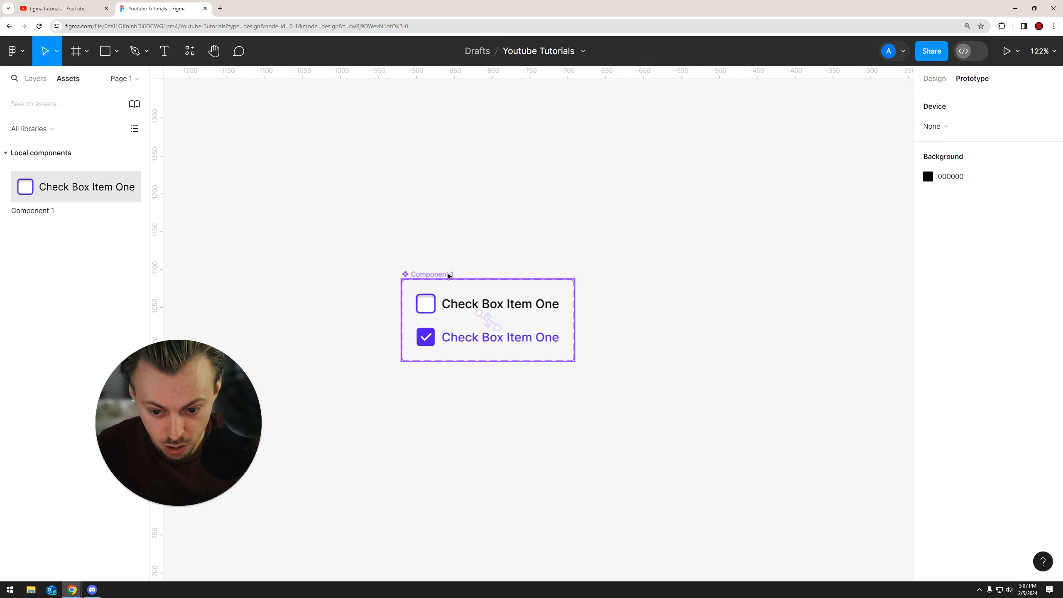
pyautogui.moveTo(449, 275); pyautogui.dragTo(294, 183)
pyautogui.click(505, 243)
pyautogui.scroll(-3, 505, 242)
pyautogui.moveTo(462, 234); pyautogui.dragTo(361, 228)
pyautogui.scroll(-2, 401, 228)
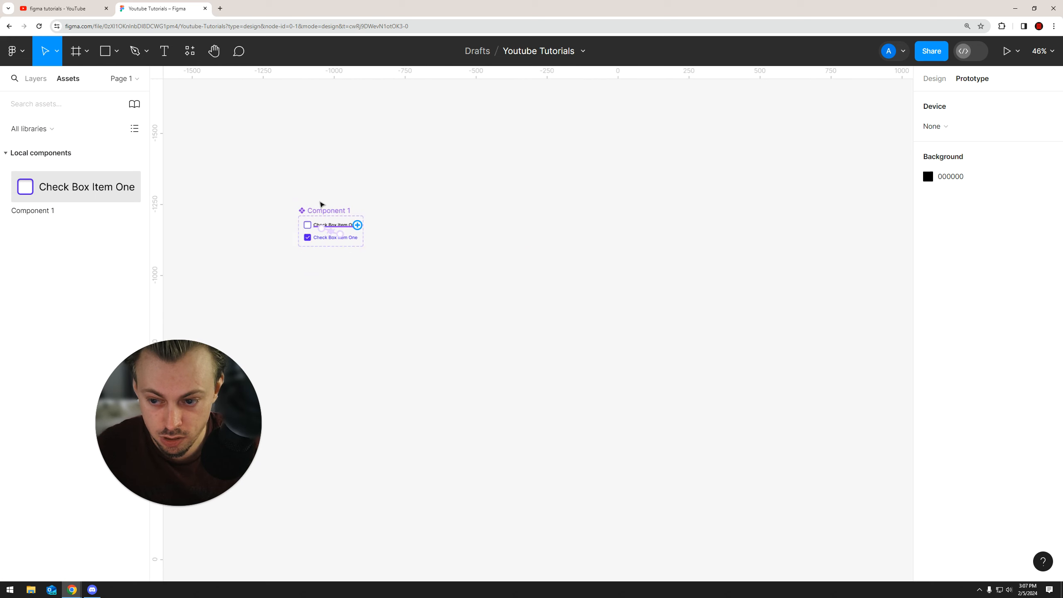
pyautogui.click(87, 51)
pyautogui.click(74, 81)
pyautogui.moveTo(412, 172)
pyautogui.mouseDown()
pyautogui.moveTo(546, 278)
pyautogui.moveTo(890, 443)
pyautogui.mouseUp()
pyautogui.click(940, 80)
pyautogui.click(953, 169)
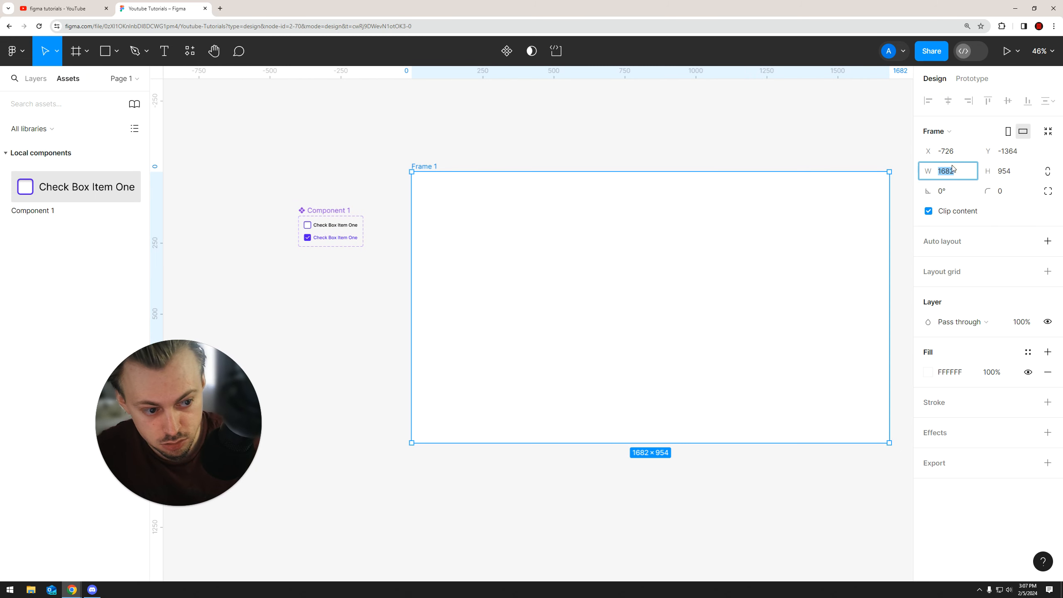
pyautogui.click(714, 122)
pyautogui.hscroll(2, 570, 280)
pyautogui.click(570, 280)
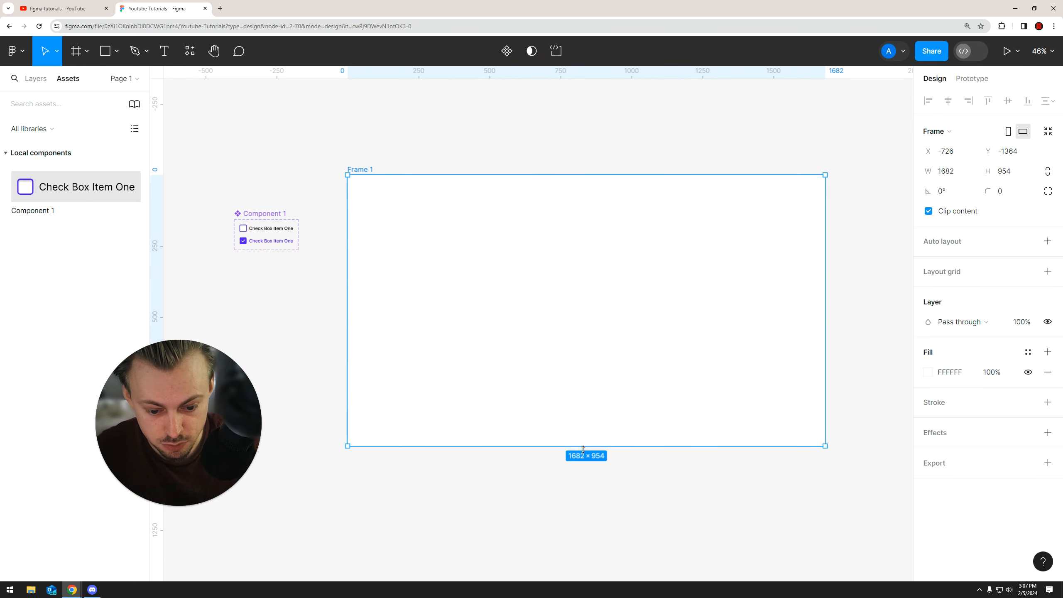
pyautogui.click(320, 171)
pyautogui.click(495, 231)
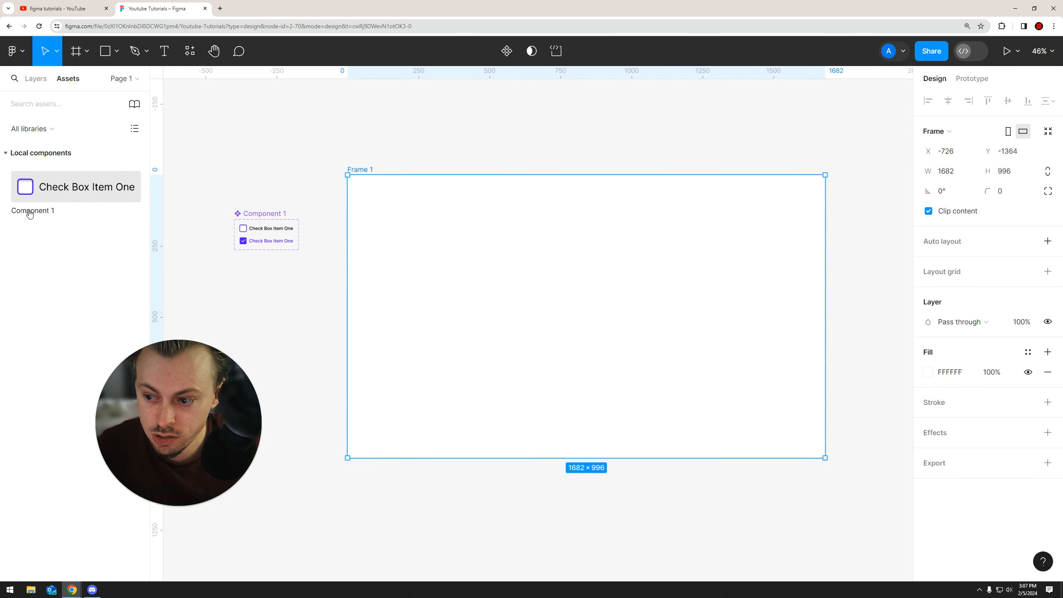
# Place six instances of the checkbox component in a column inside the frame
pyautogui.moveTo(79, 187); pyautogui.dragTo(538, 244)
pyautogui.click(569, 299)
pyautogui.scroll(2, 544, 257)
pyautogui.scroll(-2, 434, 227)
pyautogui.moveTo(512, 245); pyautogui.dragTo(502, 323)
pyautogui.click(475, 345)
pyautogui.scroll(-5, 471, 344)
pyautogui.moveTo(456, 361); pyautogui.dragTo(532, 277)
pyautogui.moveTo(492, 321); pyautogui.dragTo(490, 362)
pyautogui.moveTo(434, 408); pyautogui.dragTo(550, 278)
pyautogui.moveTo(508, 329); pyautogui.dragTo(495, 317)
pyautogui.click(602, 152)
pyautogui.moveTo(603, 151); pyautogui.dragTo(640, 198)
# Present the frame and toggle the checkboxes on and off to test the interactions
pyautogui.click(1007, 52)
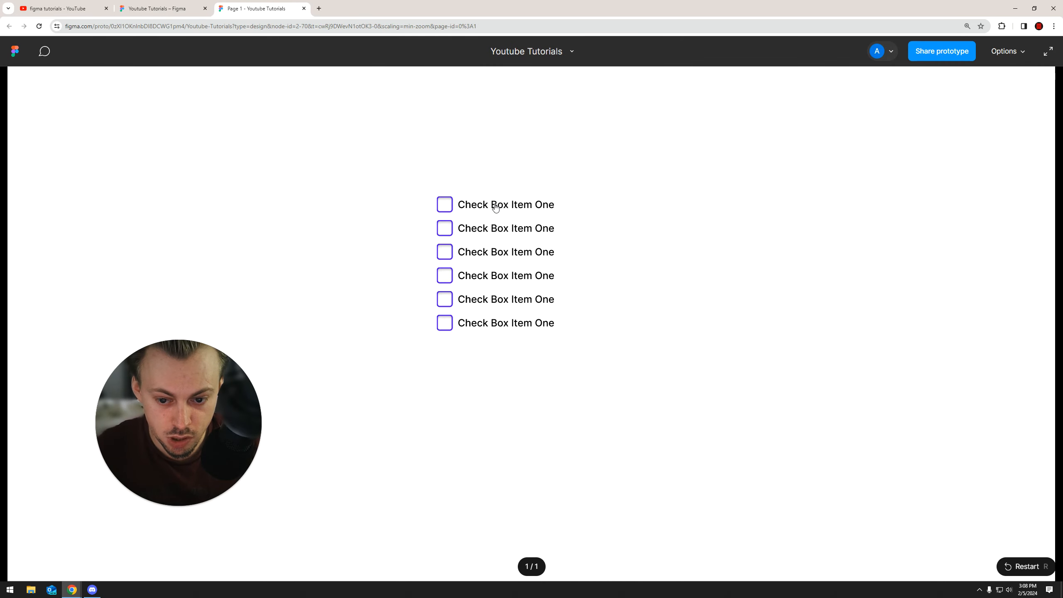
pyautogui.click(490, 205)
pyautogui.click(491, 229)
pyautogui.click(490, 252)
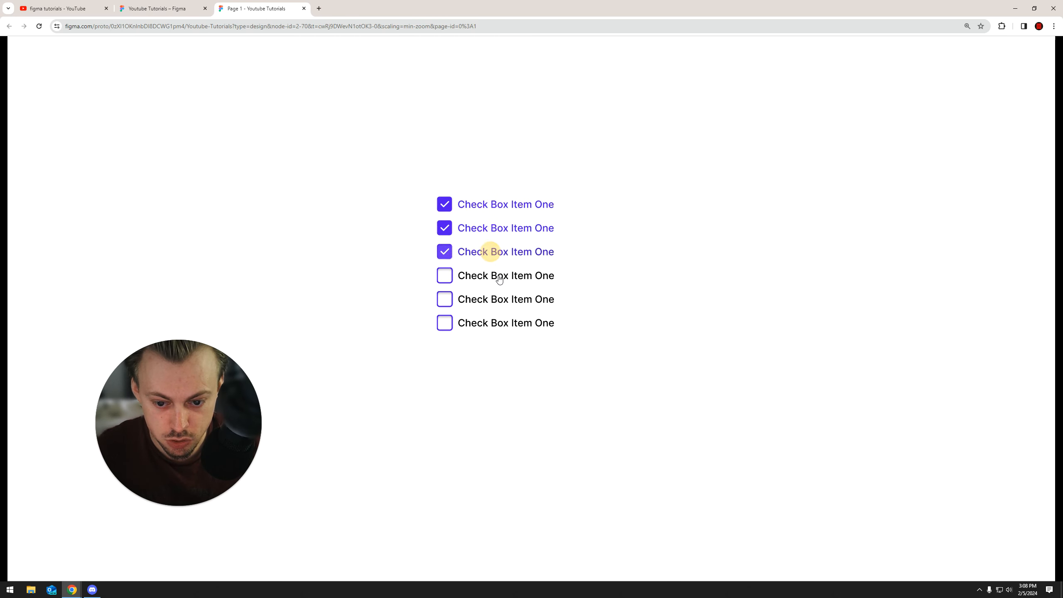
pyautogui.click(497, 252)
pyautogui.click(498, 241)
pyautogui.click(494, 277)
pyautogui.click(498, 299)
pyautogui.click(482, 252)
pyautogui.click(482, 276)
pyautogui.click(486, 298)
pyautogui.click(476, 237)
pyautogui.click(463, 206)
pyautogui.click(475, 230)
pyautogui.click(486, 253)
pyautogui.click(486, 276)
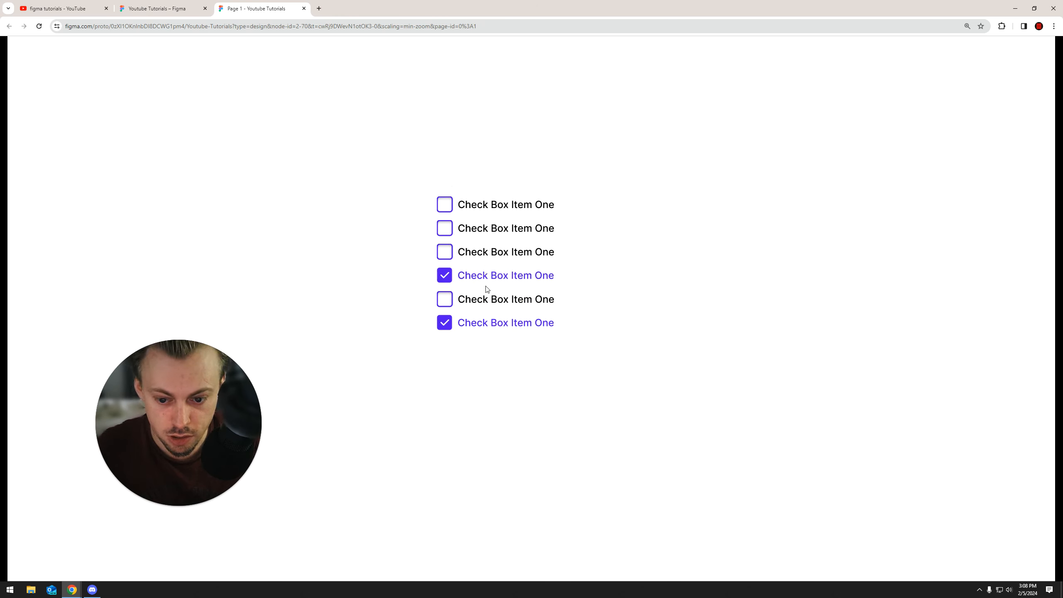
pyautogui.click(486, 256)
pyautogui.tripleClick(486, 272)
pyautogui.click(611, 230)
pyautogui.click(509, 253)
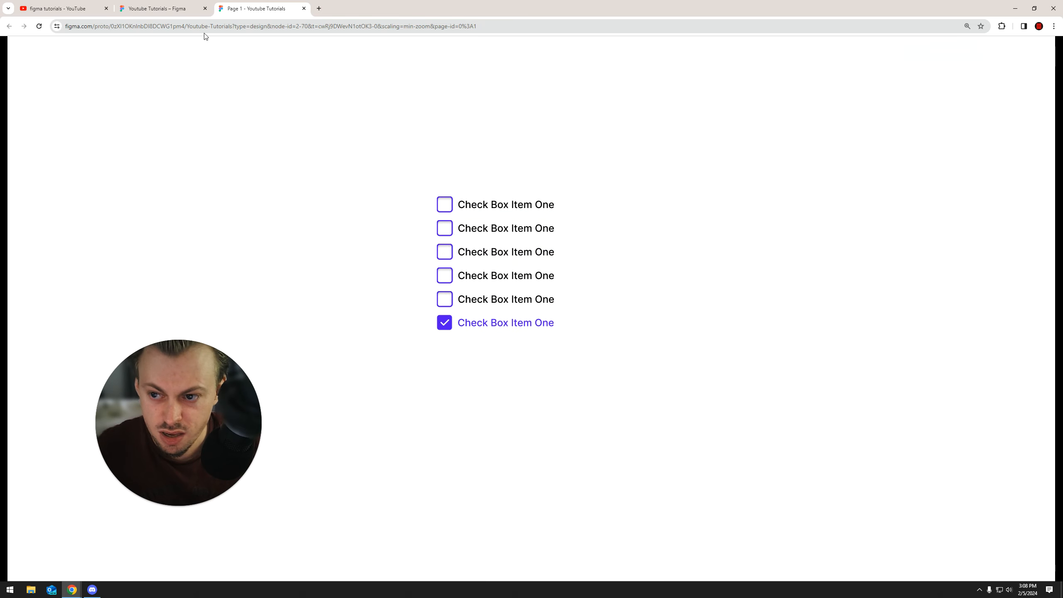
# Remove the inner shadow effect from the default variant's checkbox
pyautogui.click(167, 10)
pyautogui.moveTo(373, 198); pyautogui.dragTo(627, 161)
pyautogui.moveTo(345, 248); pyautogui.dragTo(523, 233)
pyautogui.scroll(5, 484, 246)
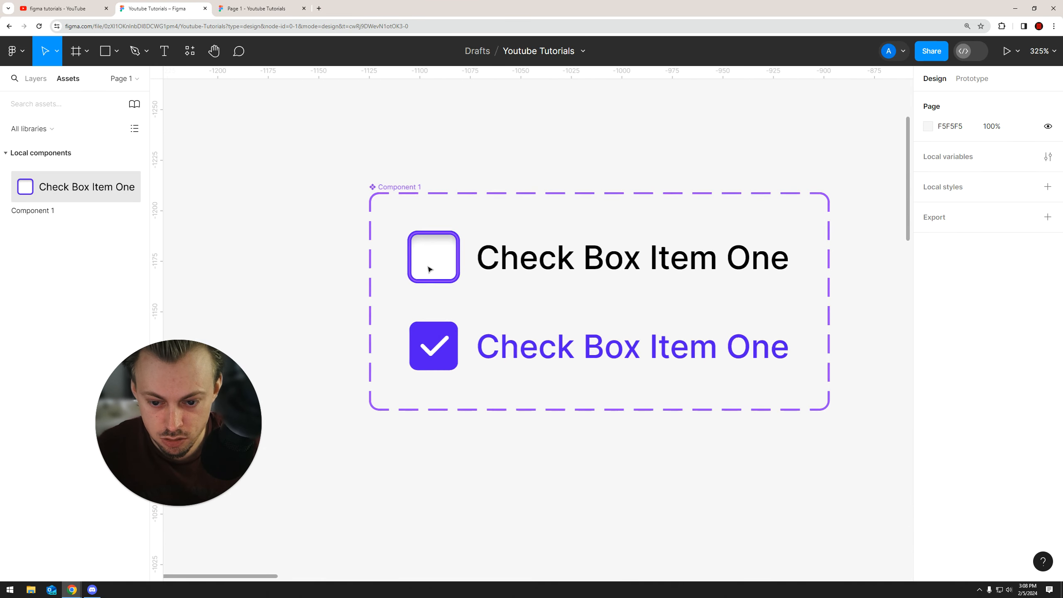
pyautogui.click(427, 264)
pyautogui.click(928, 452)
pyautogui.moveTo(818, 335); pyautogui.dragTo(670, 396)
# Check the updated checkboxes in the prototype preview
pyautogui.hotkey('ctrl', 'Tab')
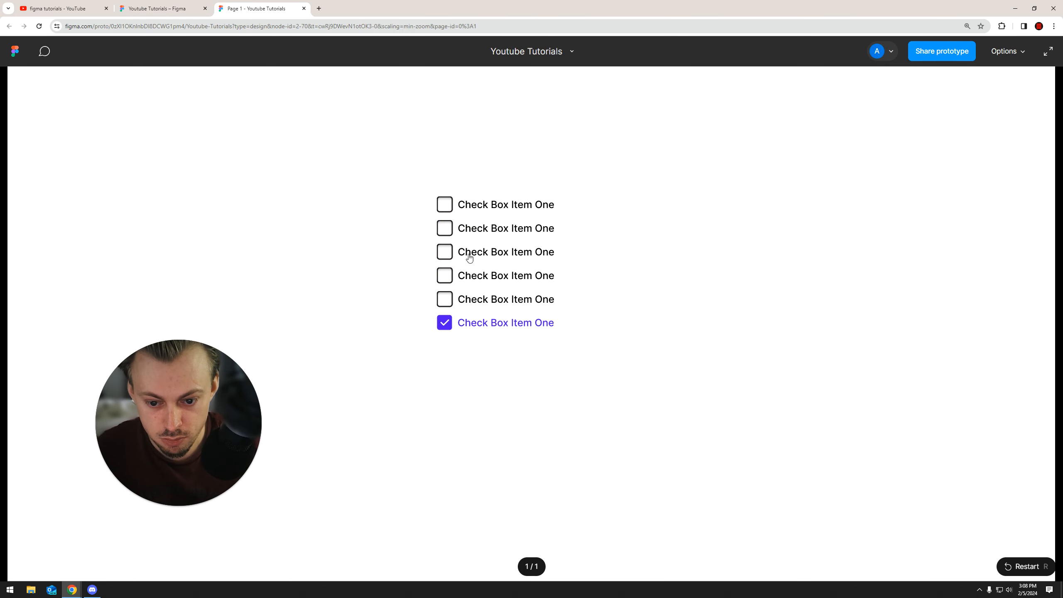
pyautogui.click(469, 258)
pyautogui.click(468, 177)
pyautogui.click(190, 6)
pyautogui.click(319, 140)
pyautogui.hotkey('ctrl', 'z')
pyautogui.click(388, 138)
pyautogui.moveTo(454, 136); pyautogui.dragTo(391, 145)
pyautogui.scroll(-5, 413, 135)
pyautogui.moveTo(545, 154); pyautogui.dragTo(511, 161)
pyautogui.moveTo(613, 167); pyautogui.dragTo(477, 177)
pyautogui.moveTo(528, 176); pyautogui.dragTo(503, 198)
pyautogui.scroll(-2, 486, 181)
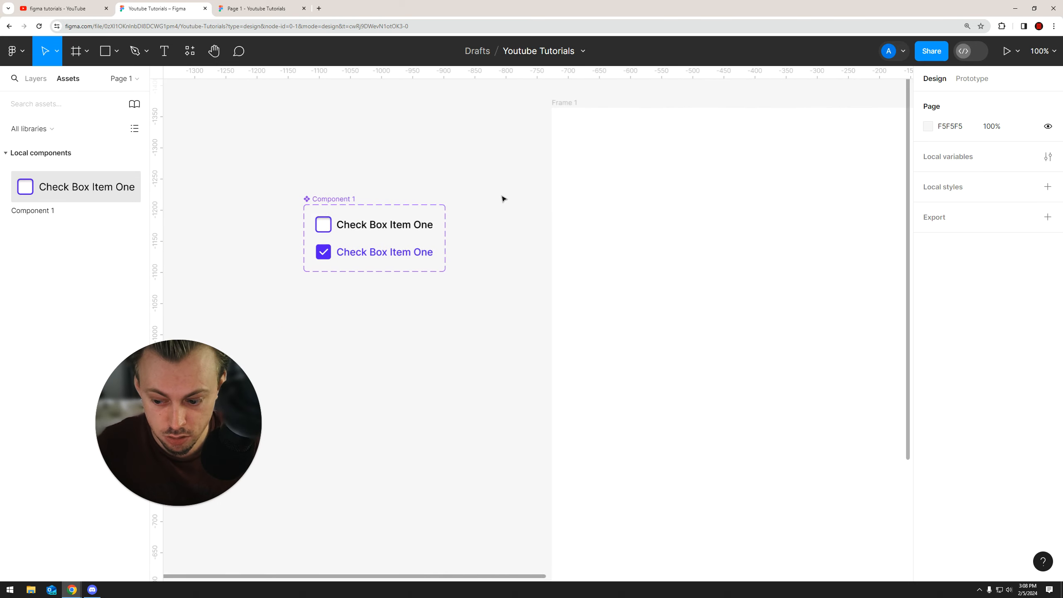
pyautogui.moveTo(632, 199); pyautogui.dragTo(772, 209)
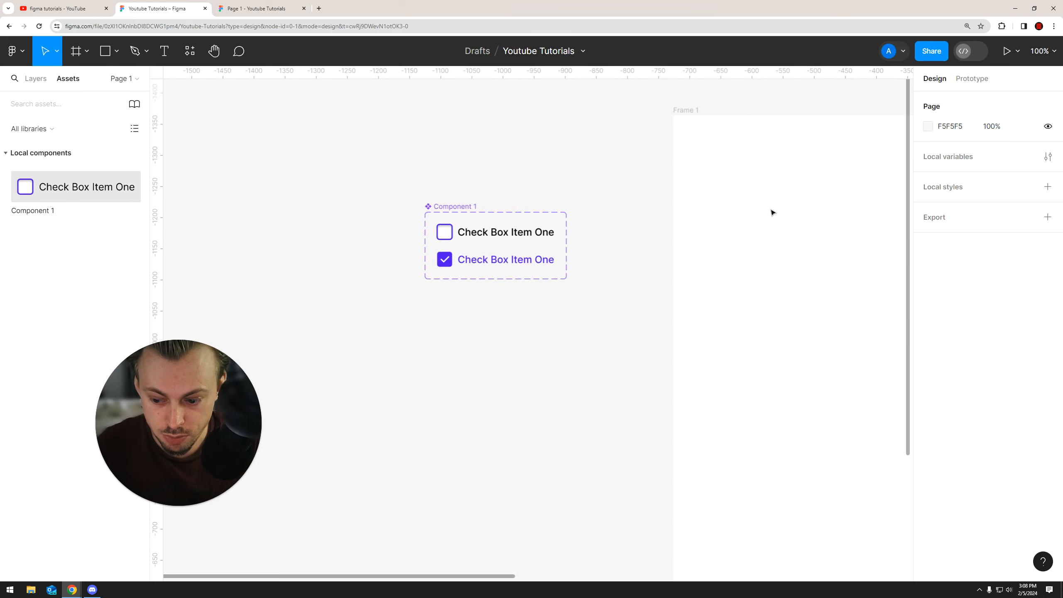
pyautogui.moveTo(478, 181); pyautogui.dragTo(493, 180)
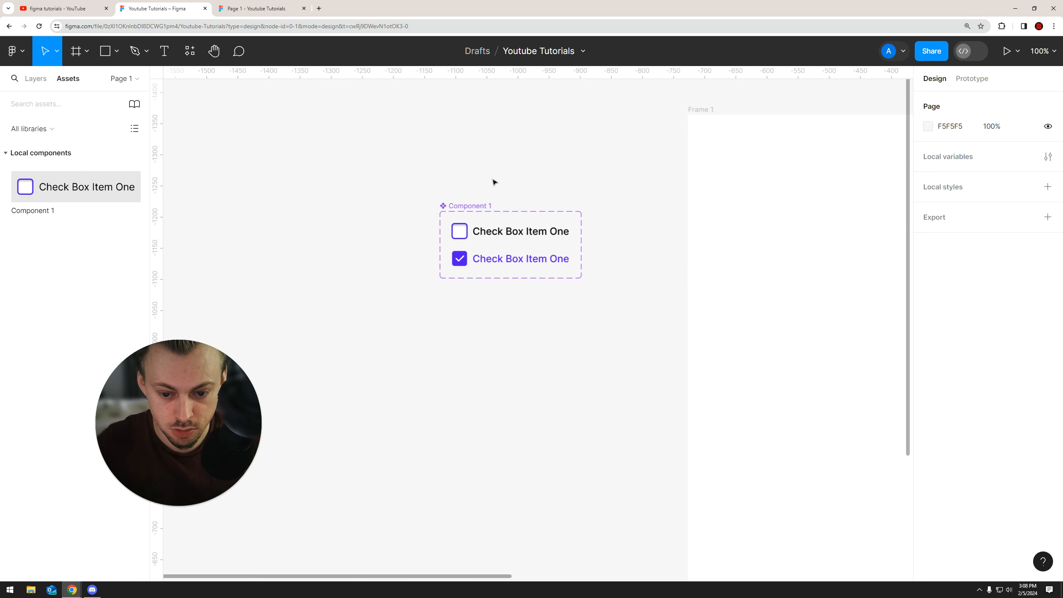
pyautogui.scroll(4, 519, 166)
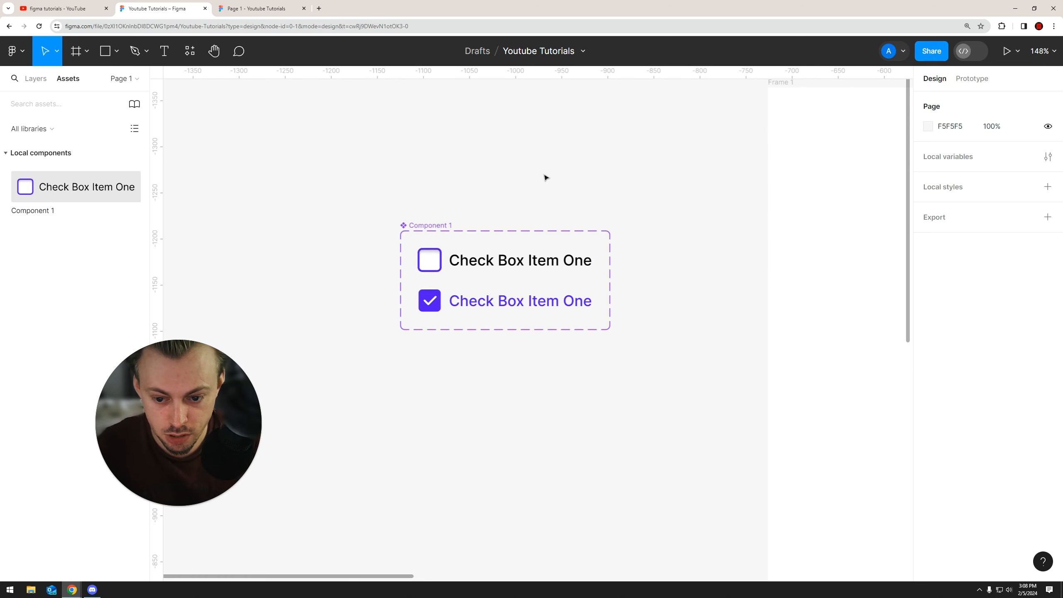